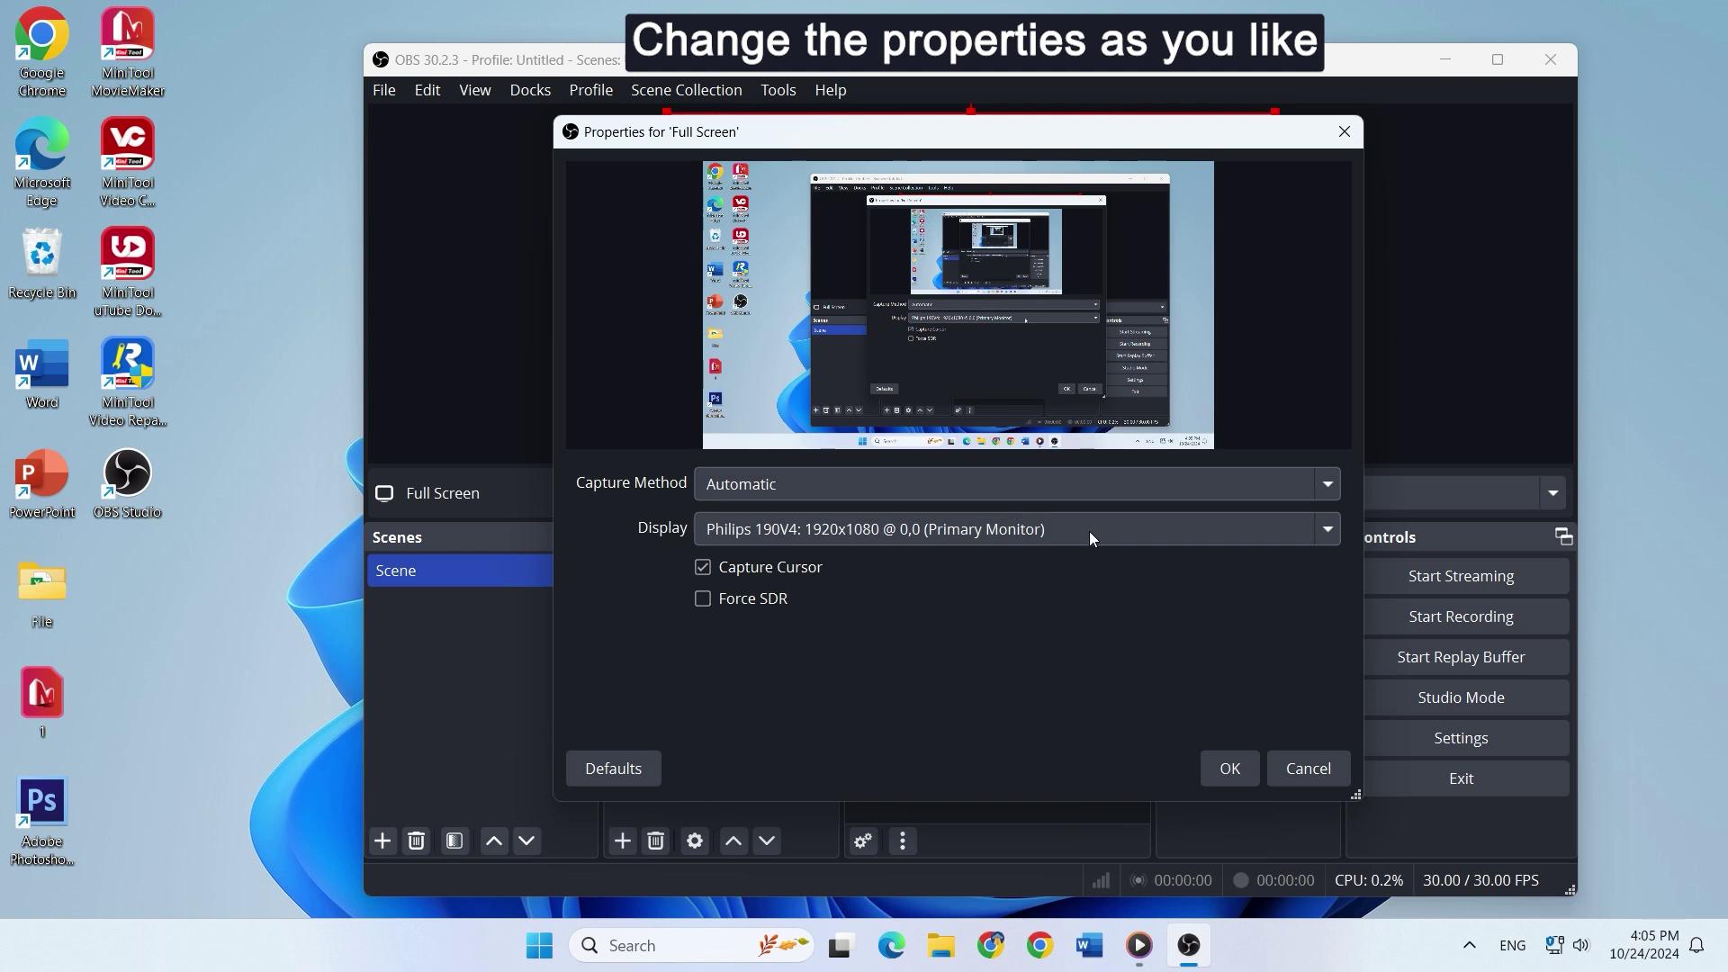
# Accept the Full Screen source's display capture properties with the cursor captured, and start recording.
pyautogui.click(1089, 531)
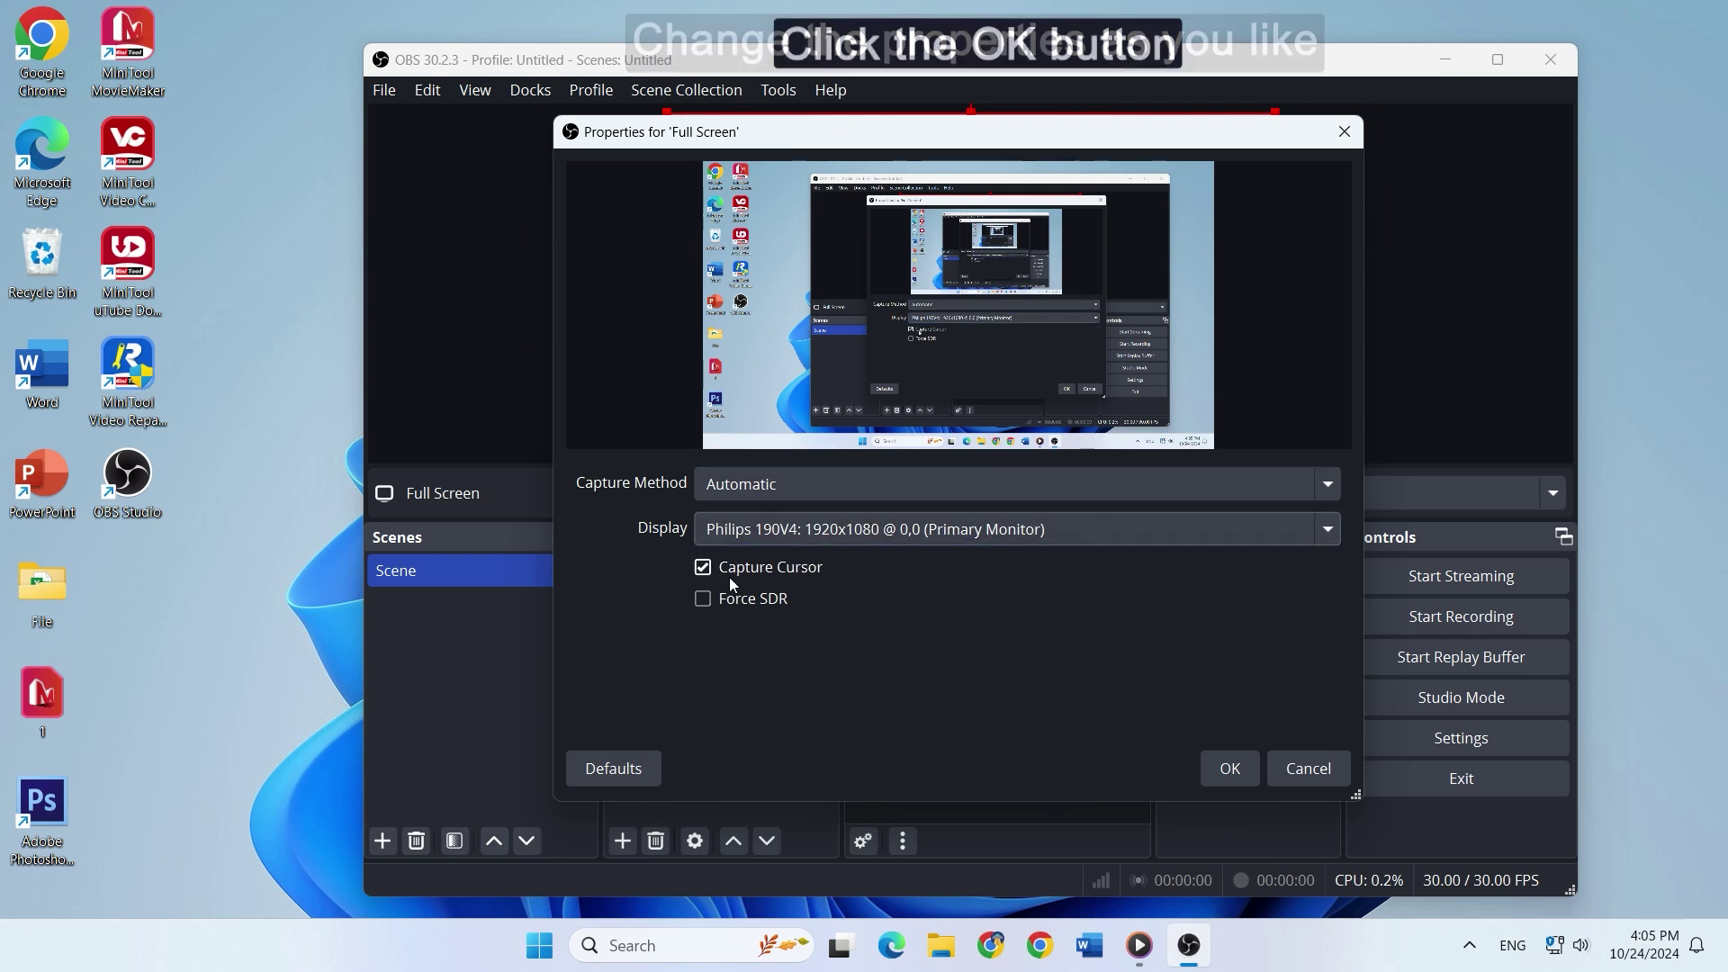
pyautogui.click(1228, 767)
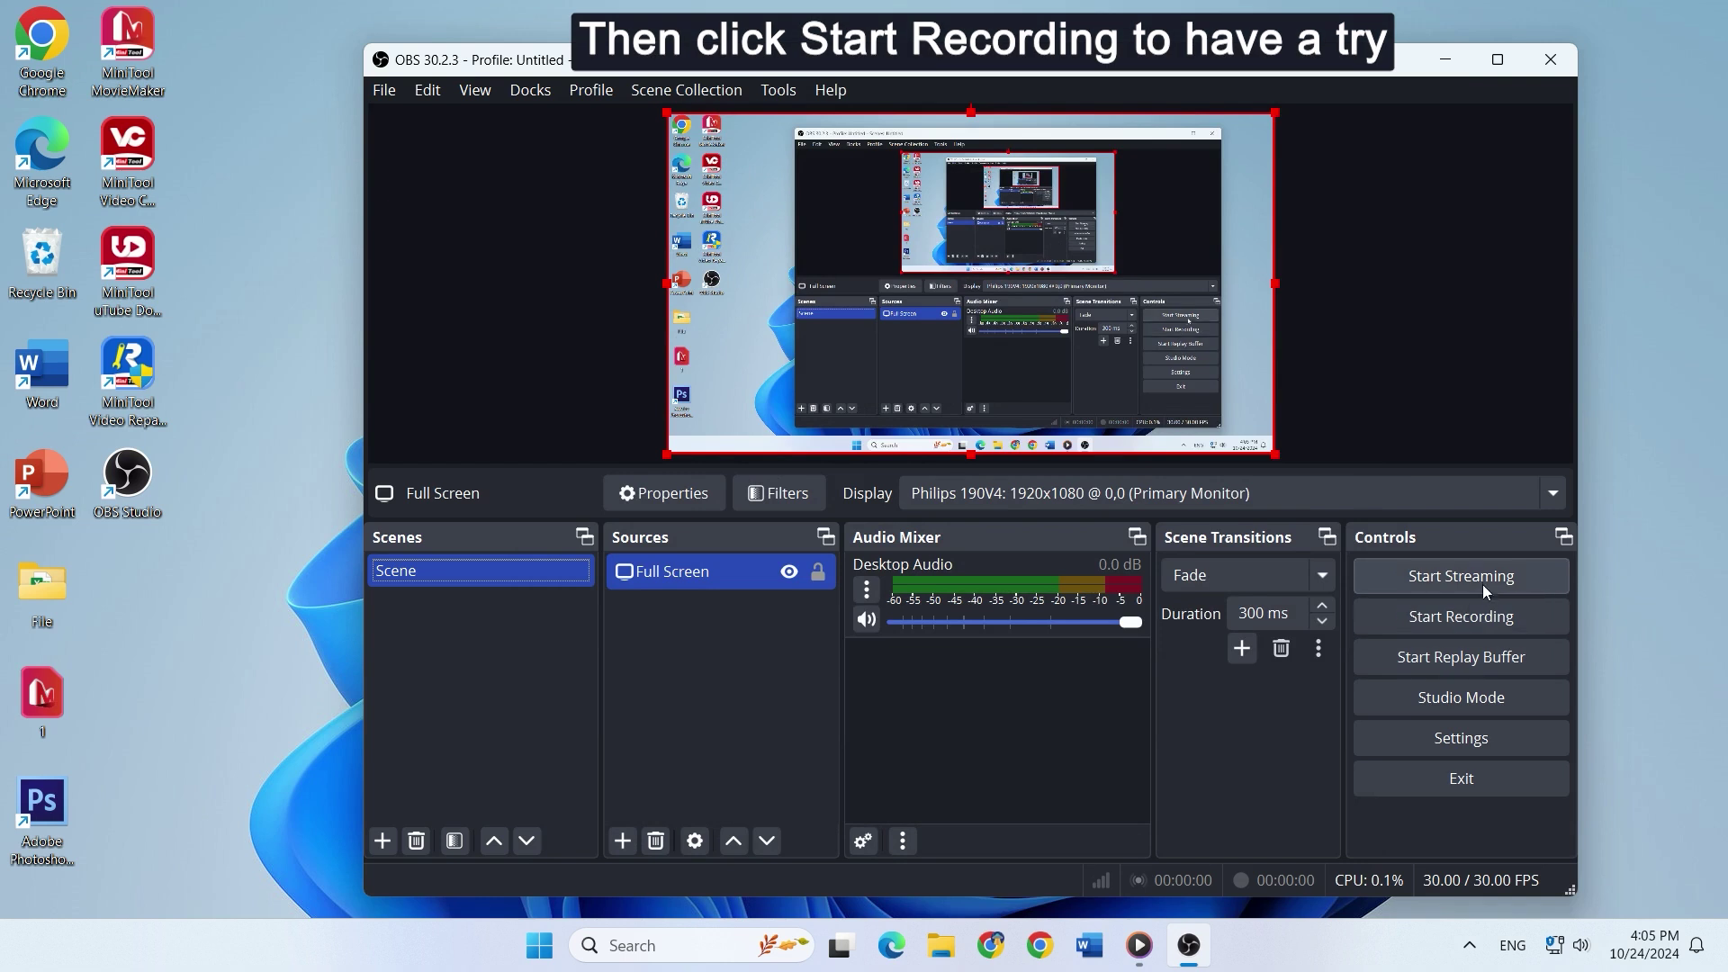
pyautogui.click(1485, 618)
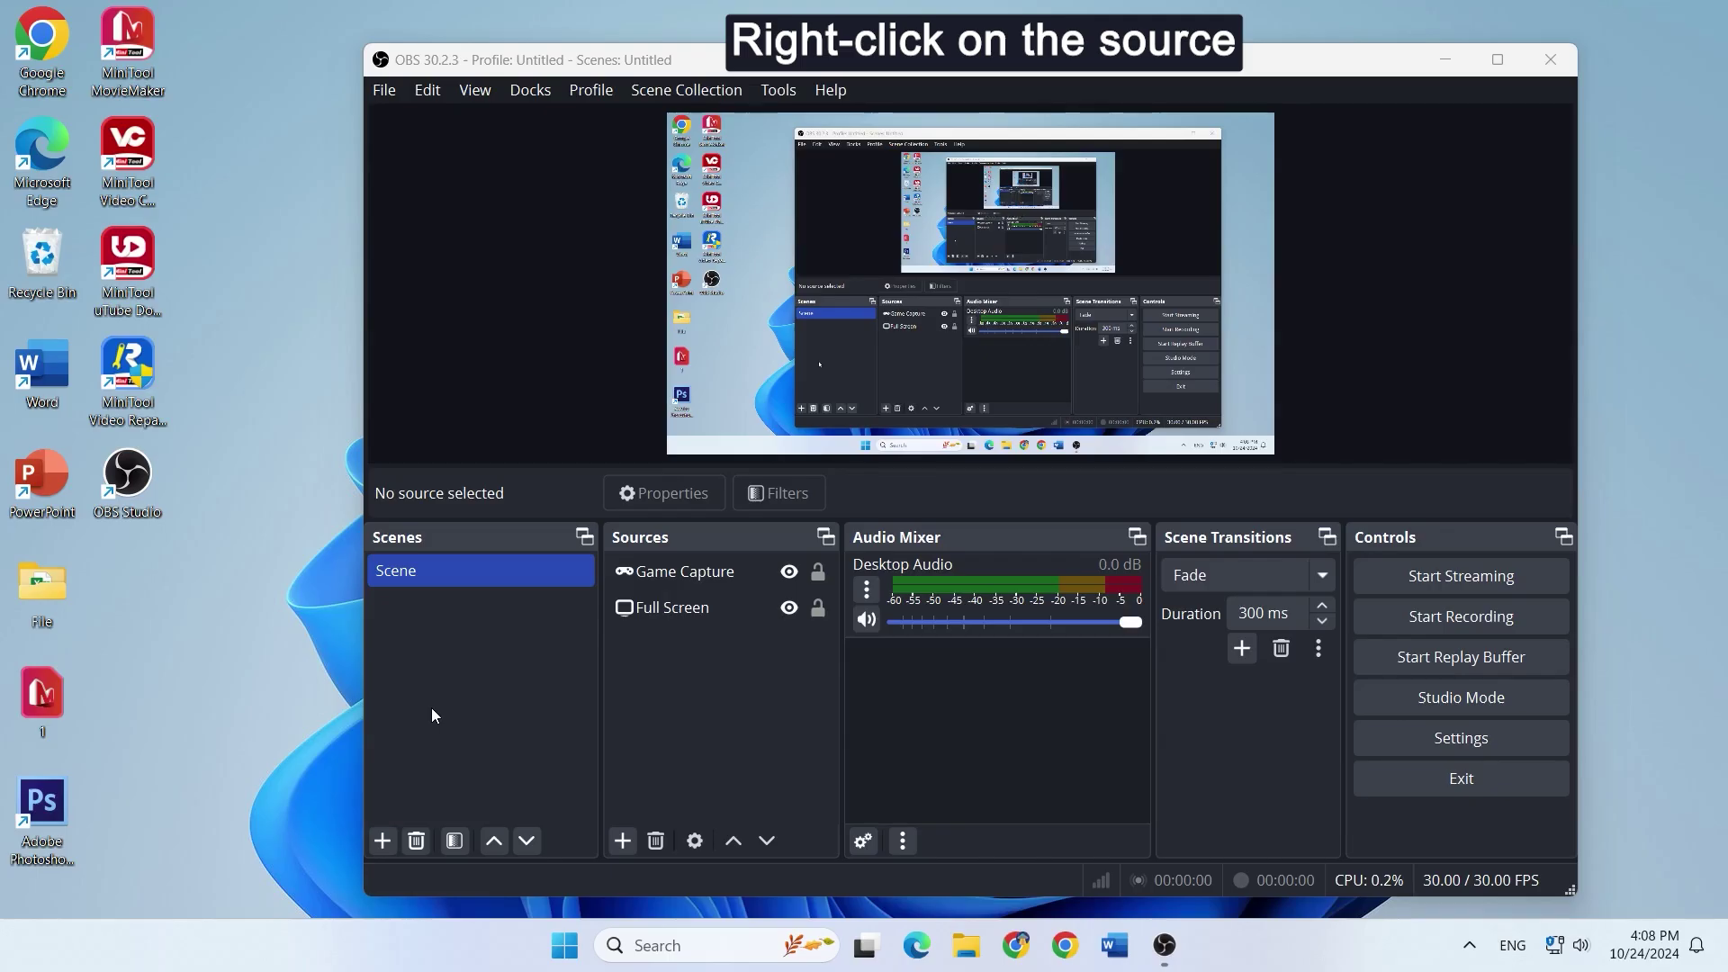
# Reset the transform of the Game Capture source and start recording the full screen.
pyautogui.rightClick(648, 578)
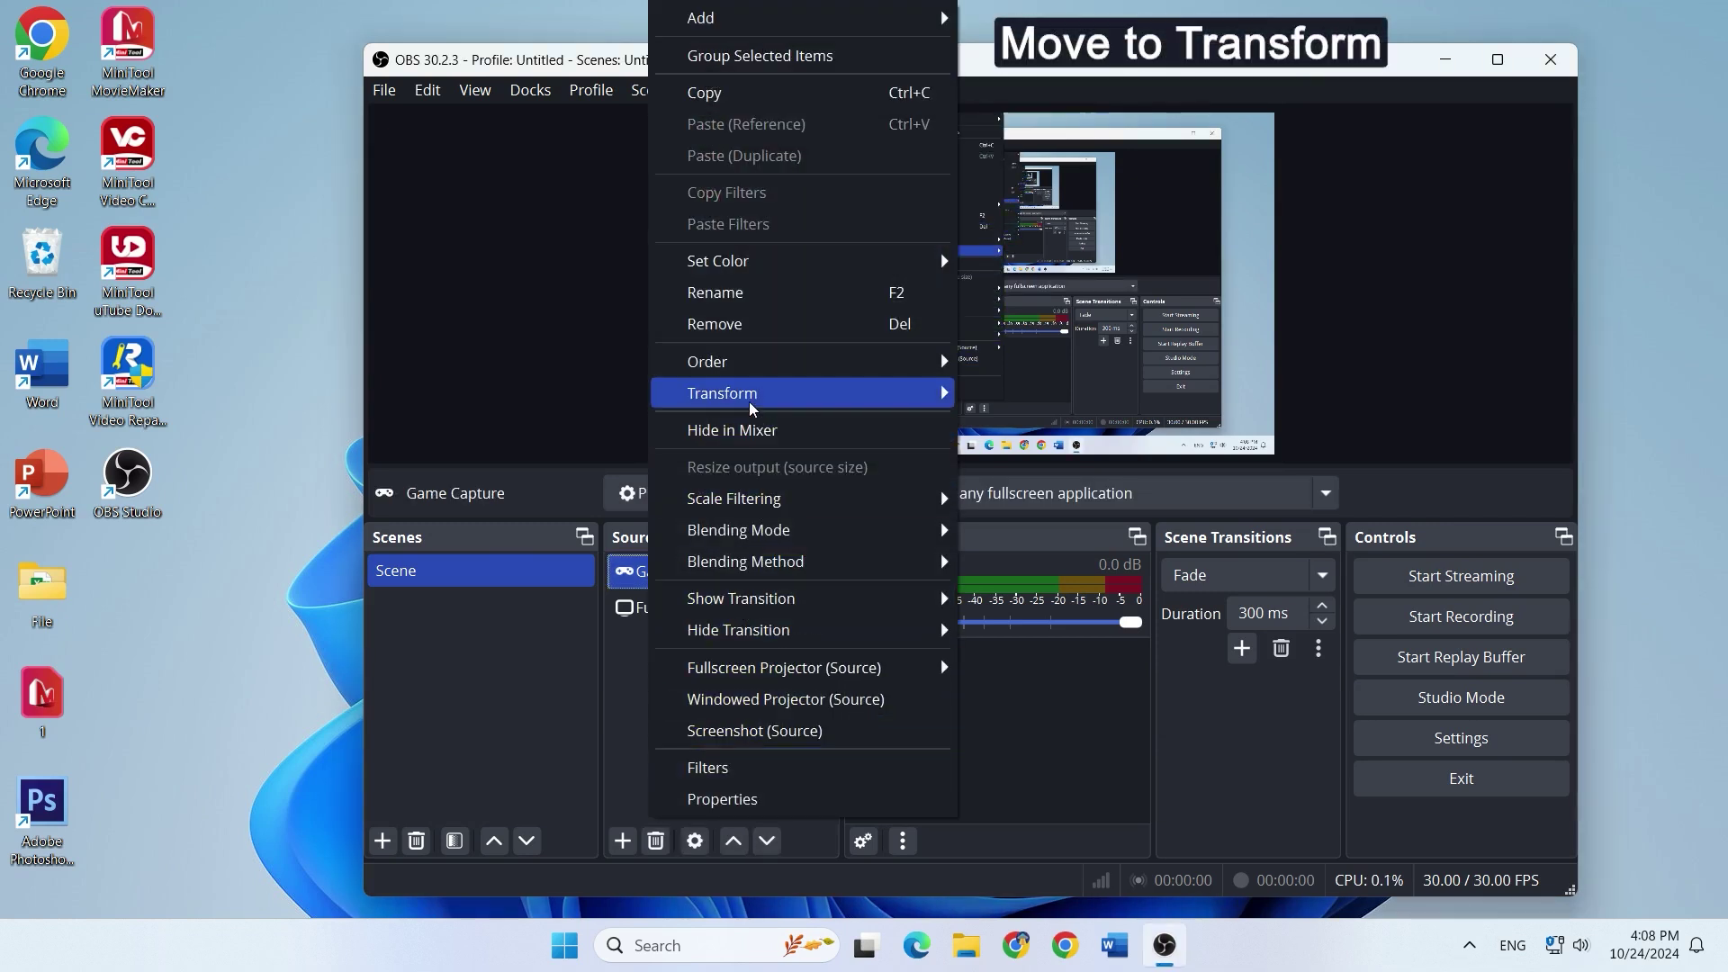
pyautogui.moveTo(754, 408)
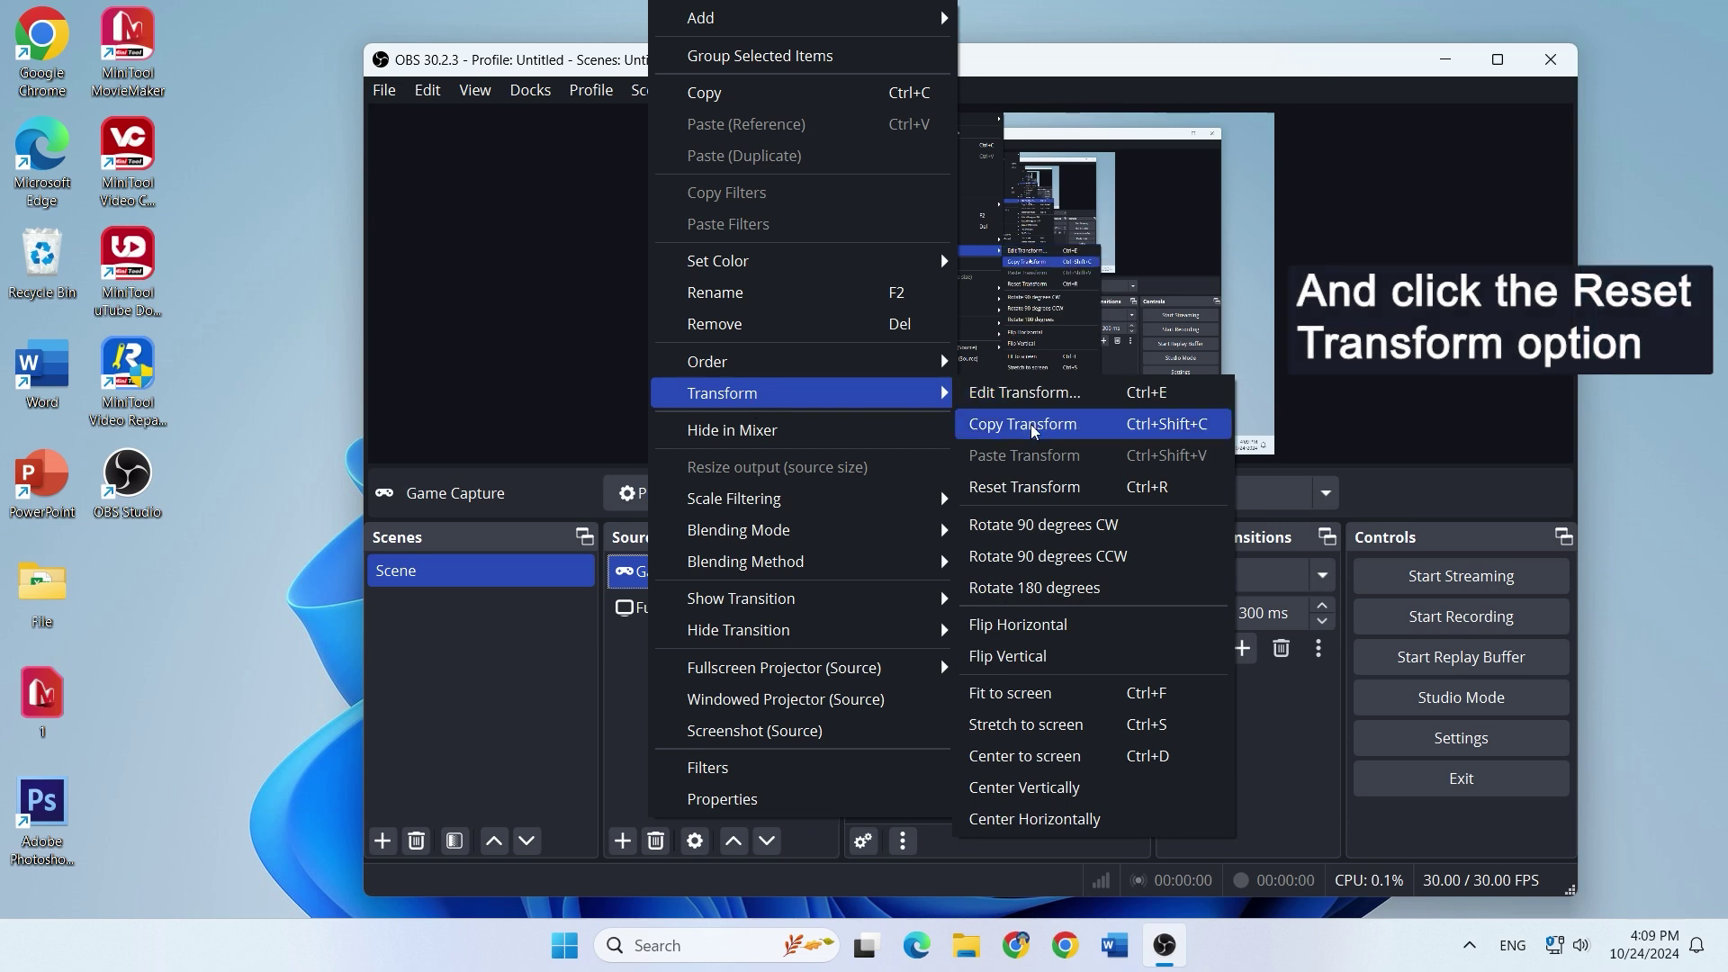
pyautogui.click(1028, 501)
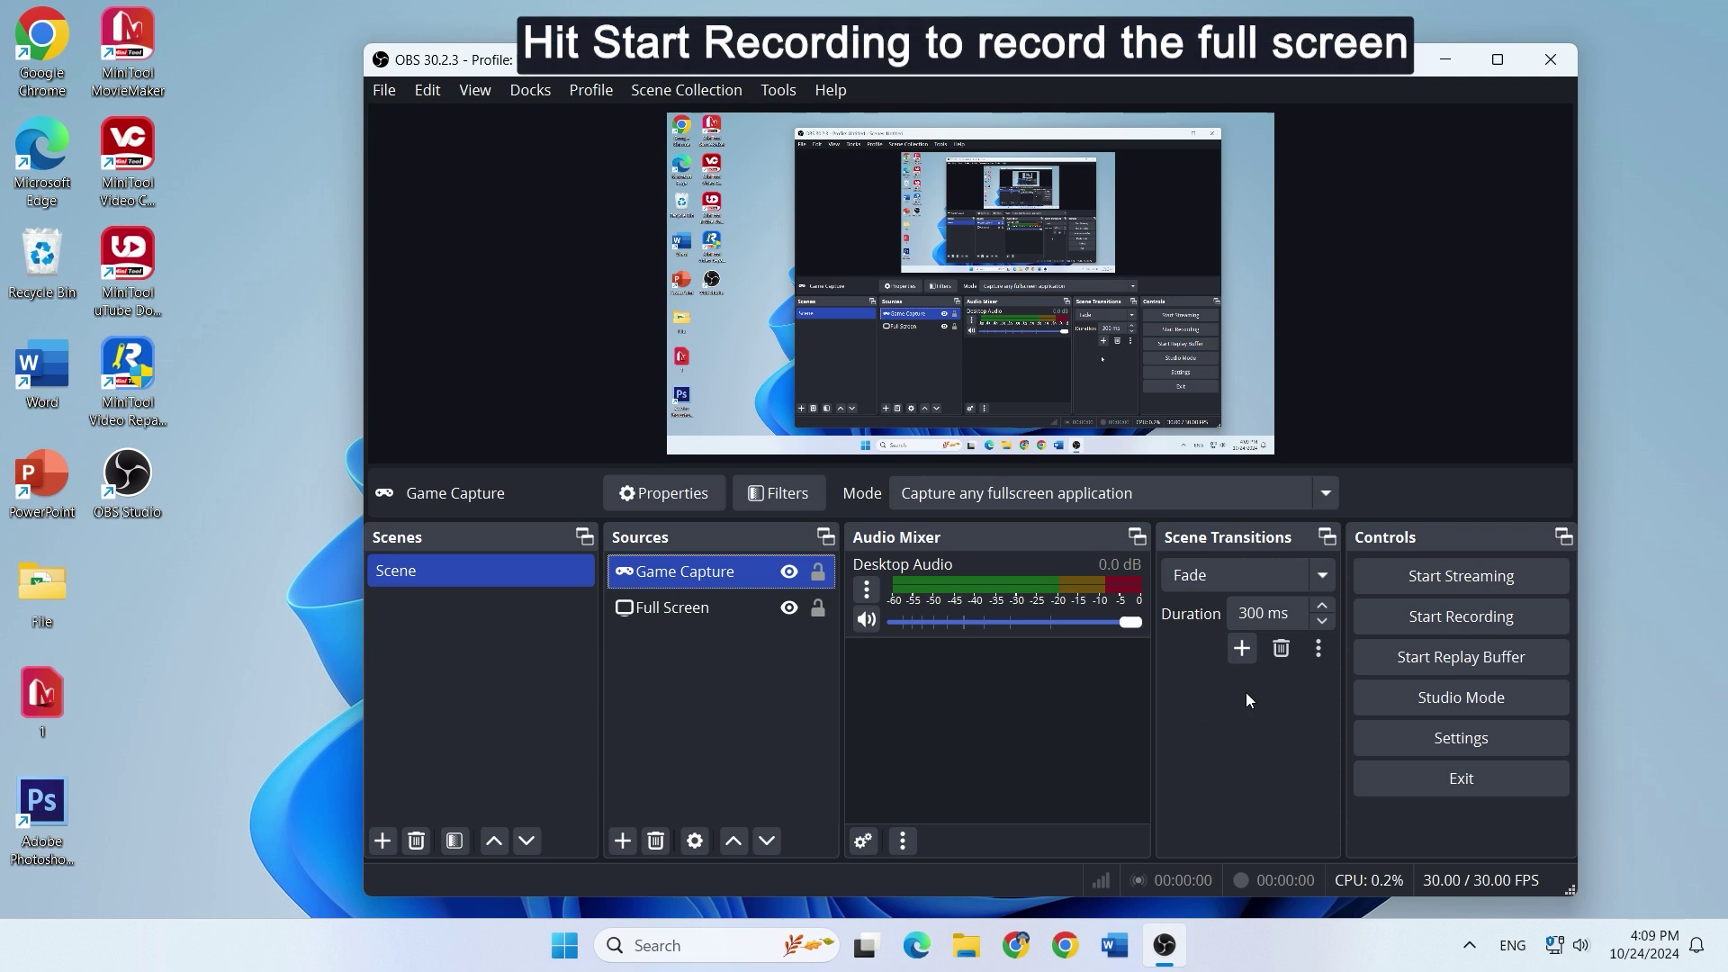
pyautogui.click(1476, 616)
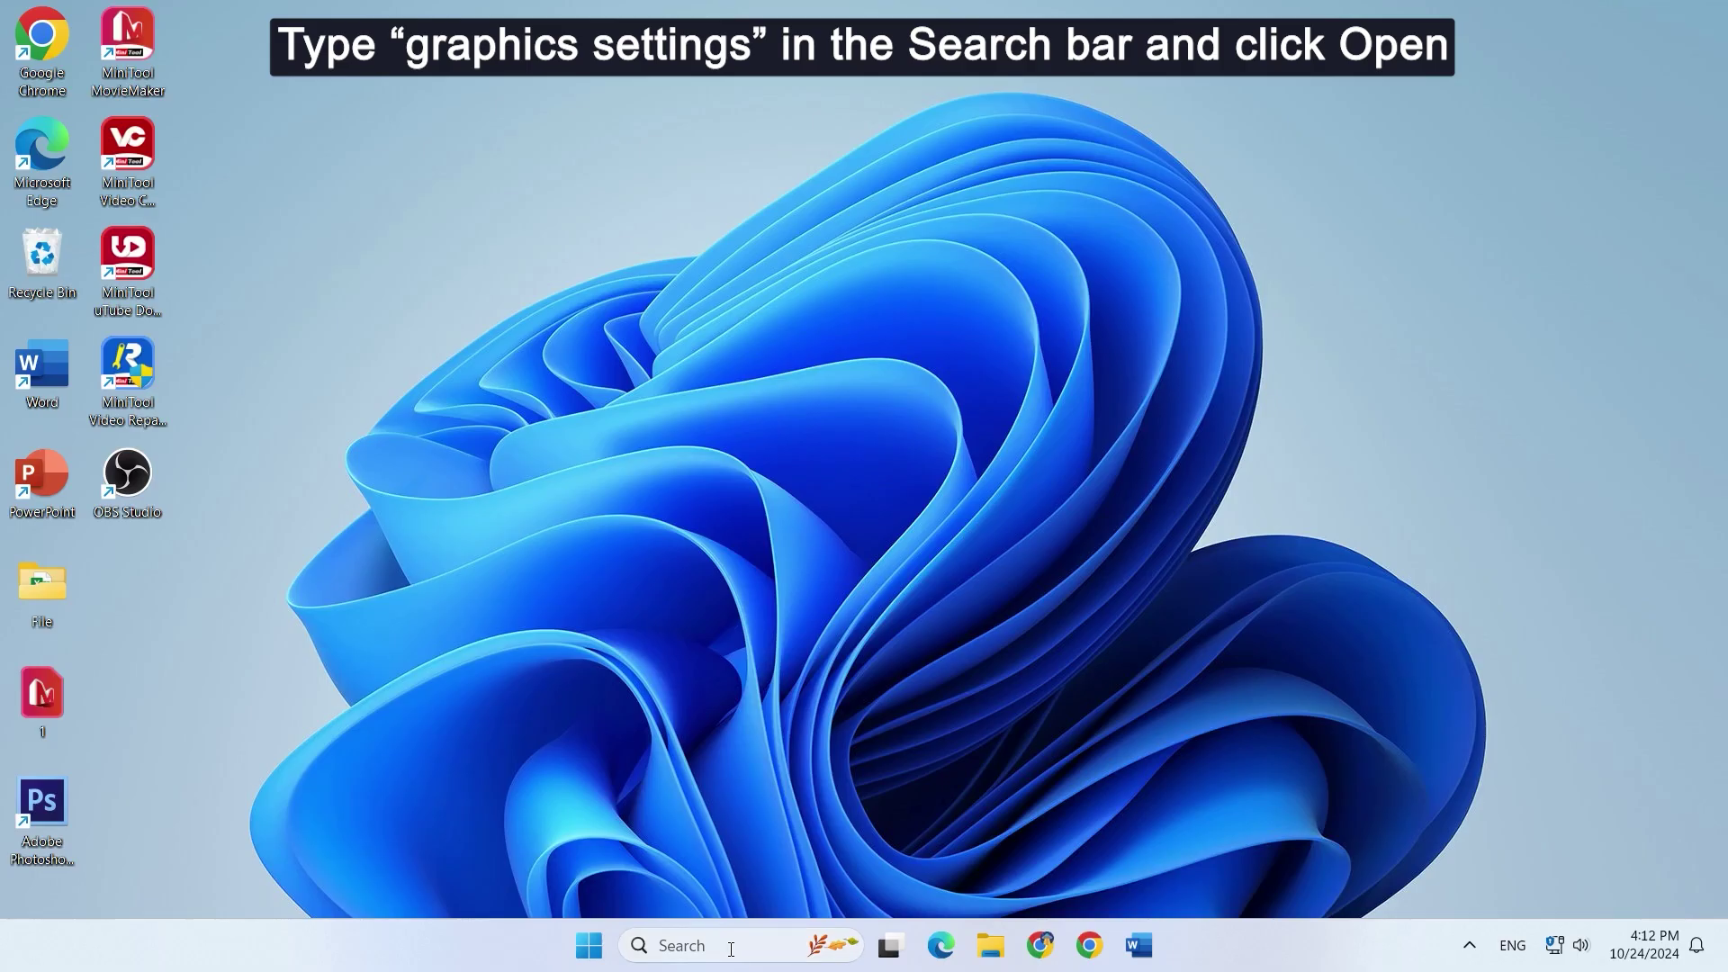
# Search Windows for "graphics settings" and open the Graphics settings page.
pyautogui.click(731, 945)
pyautogui.write('grap')
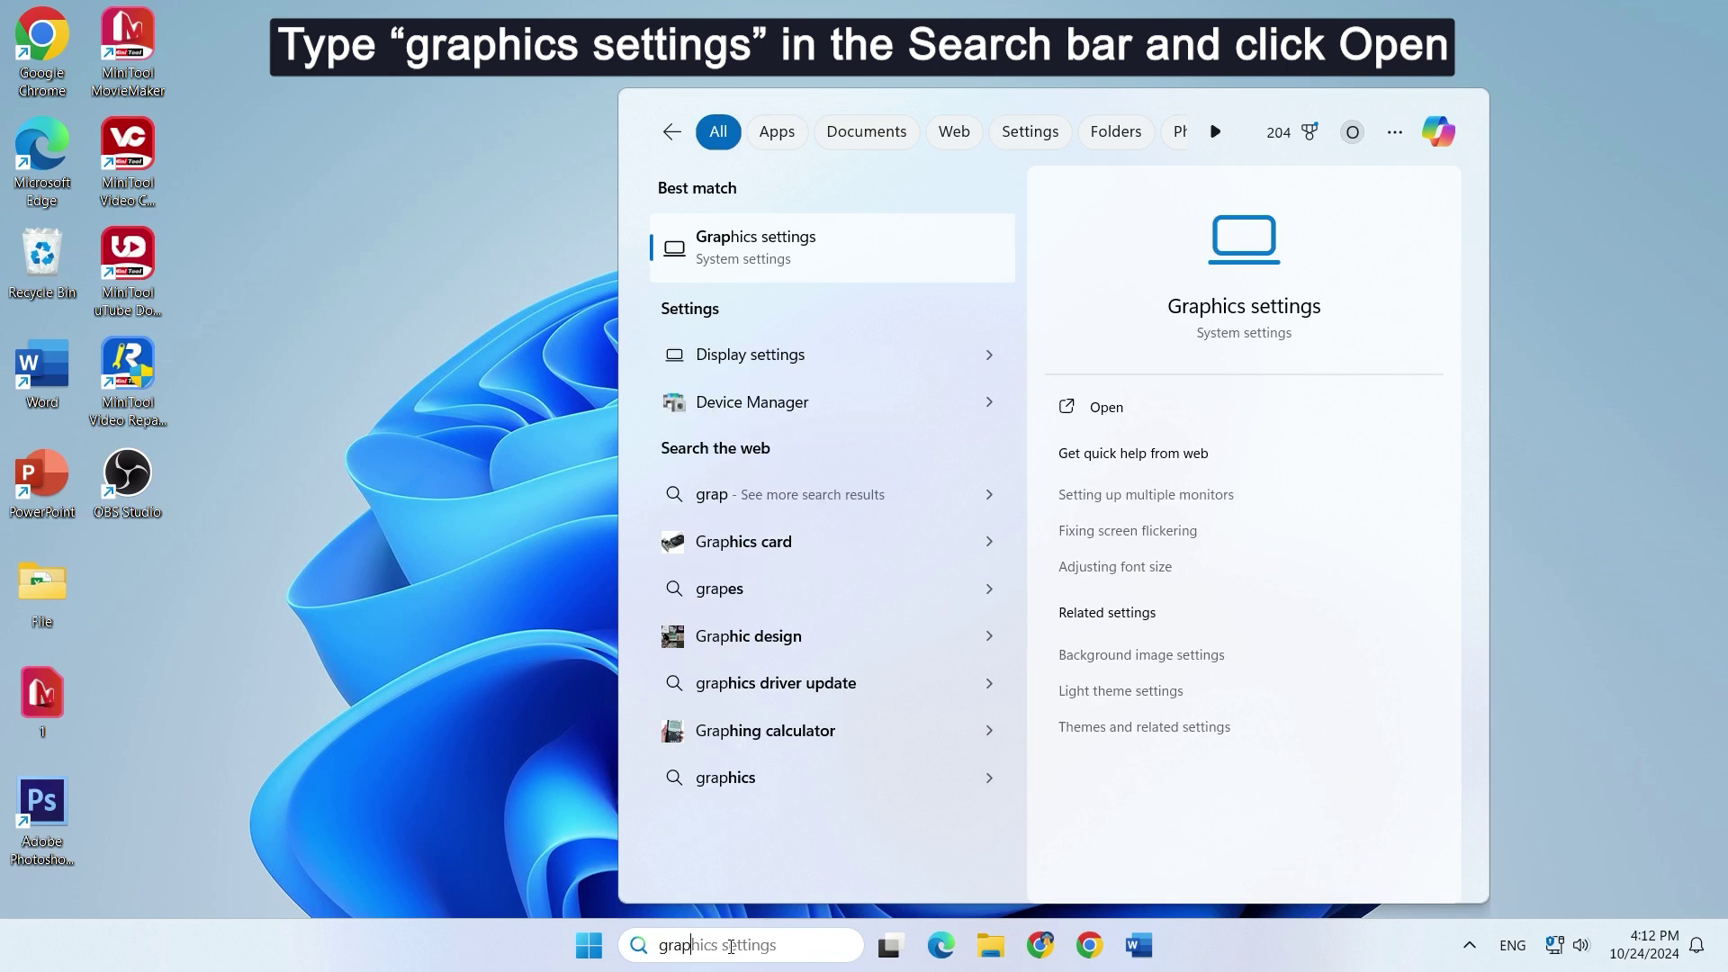
pyautogui.write('hics settings')
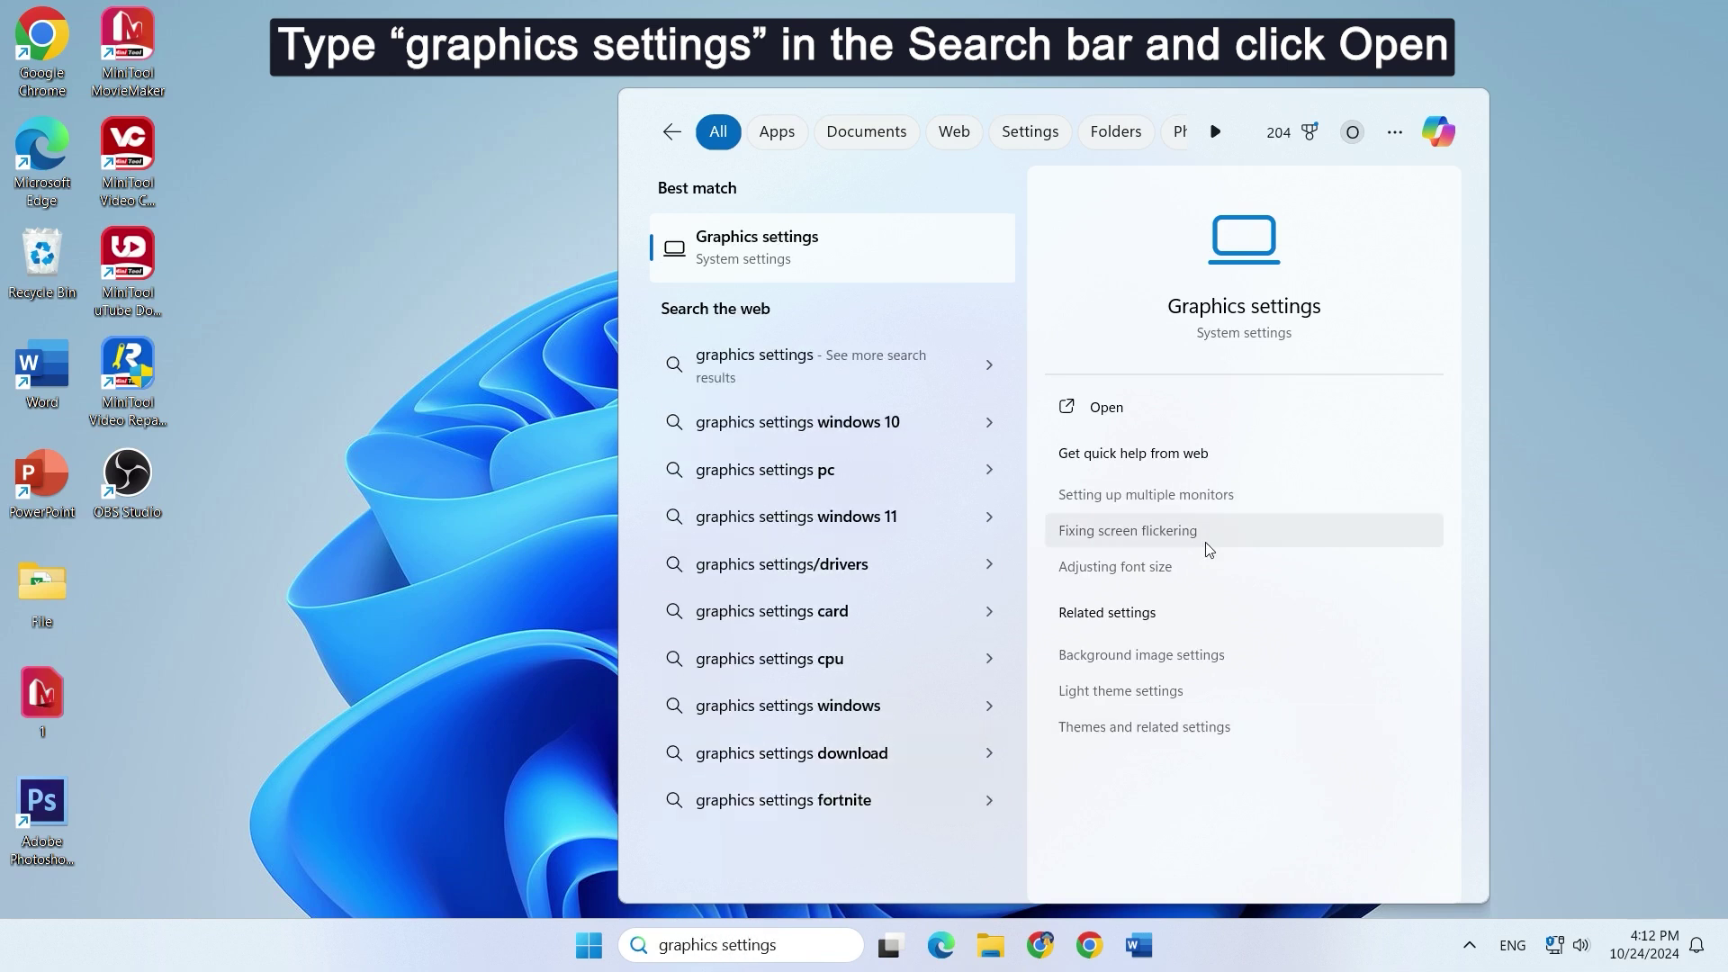
pyautogui.click(1127, 427)
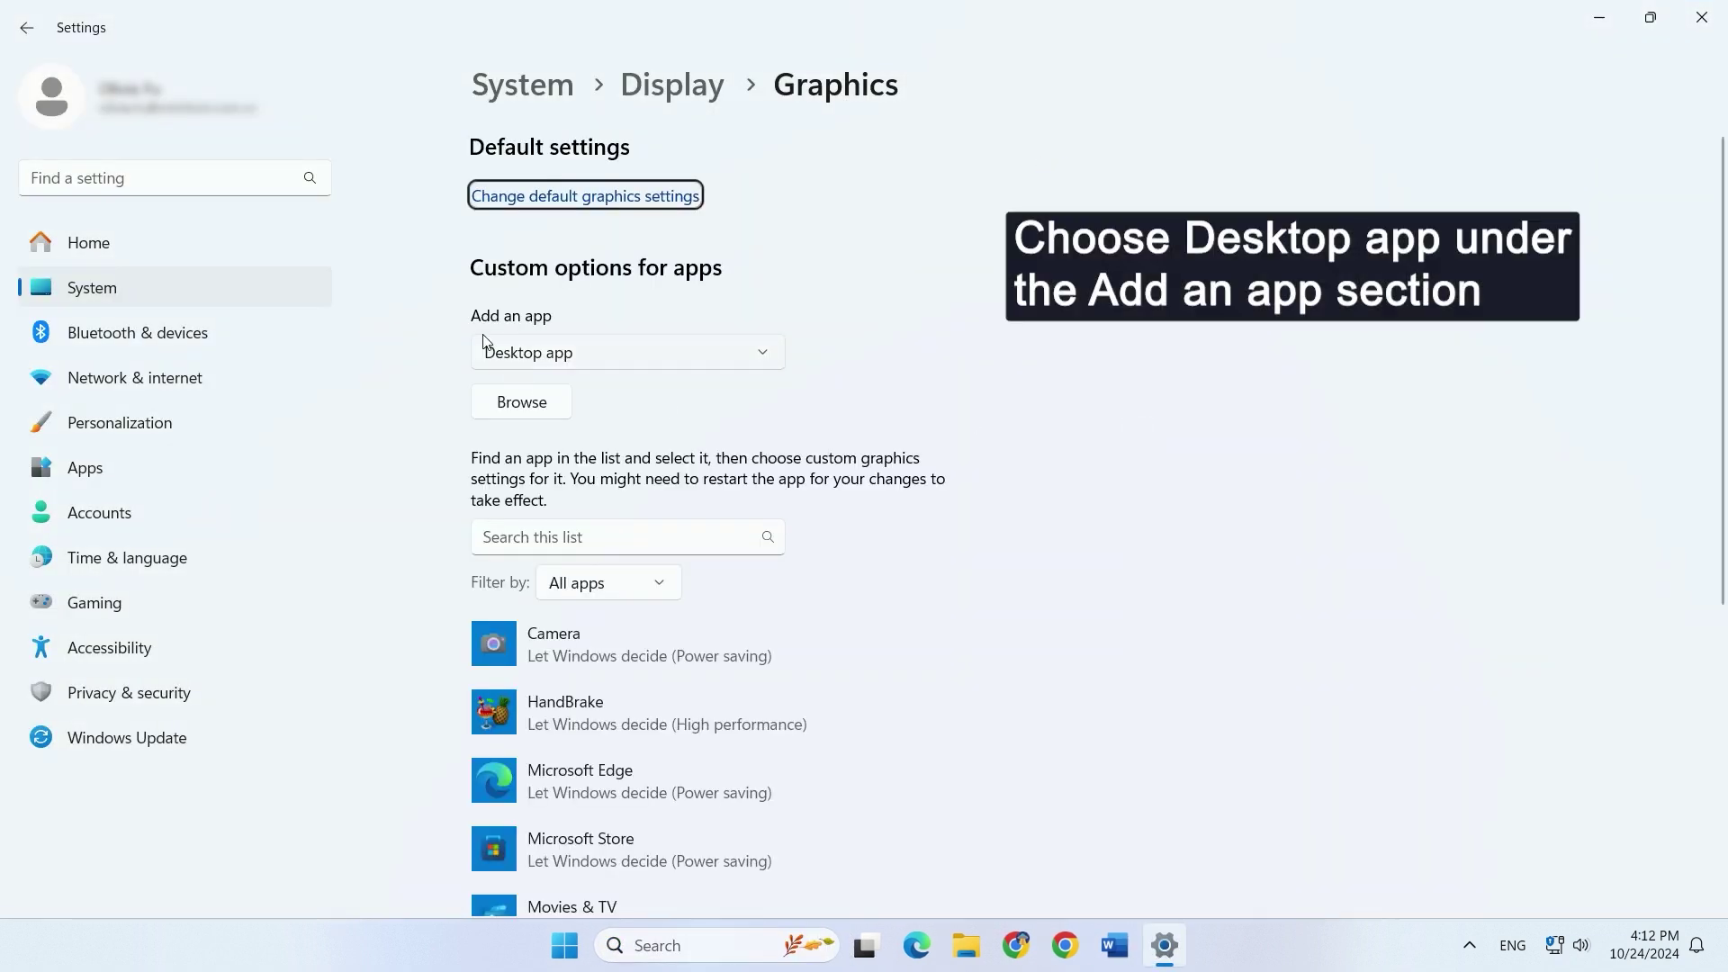
# Add obs64.exe as a desktop app under the custom graphics options, from bin\64bit in the OBS-Studio-30.2.3-Windows folder on drive D.
pyautogui.click(557, 362)
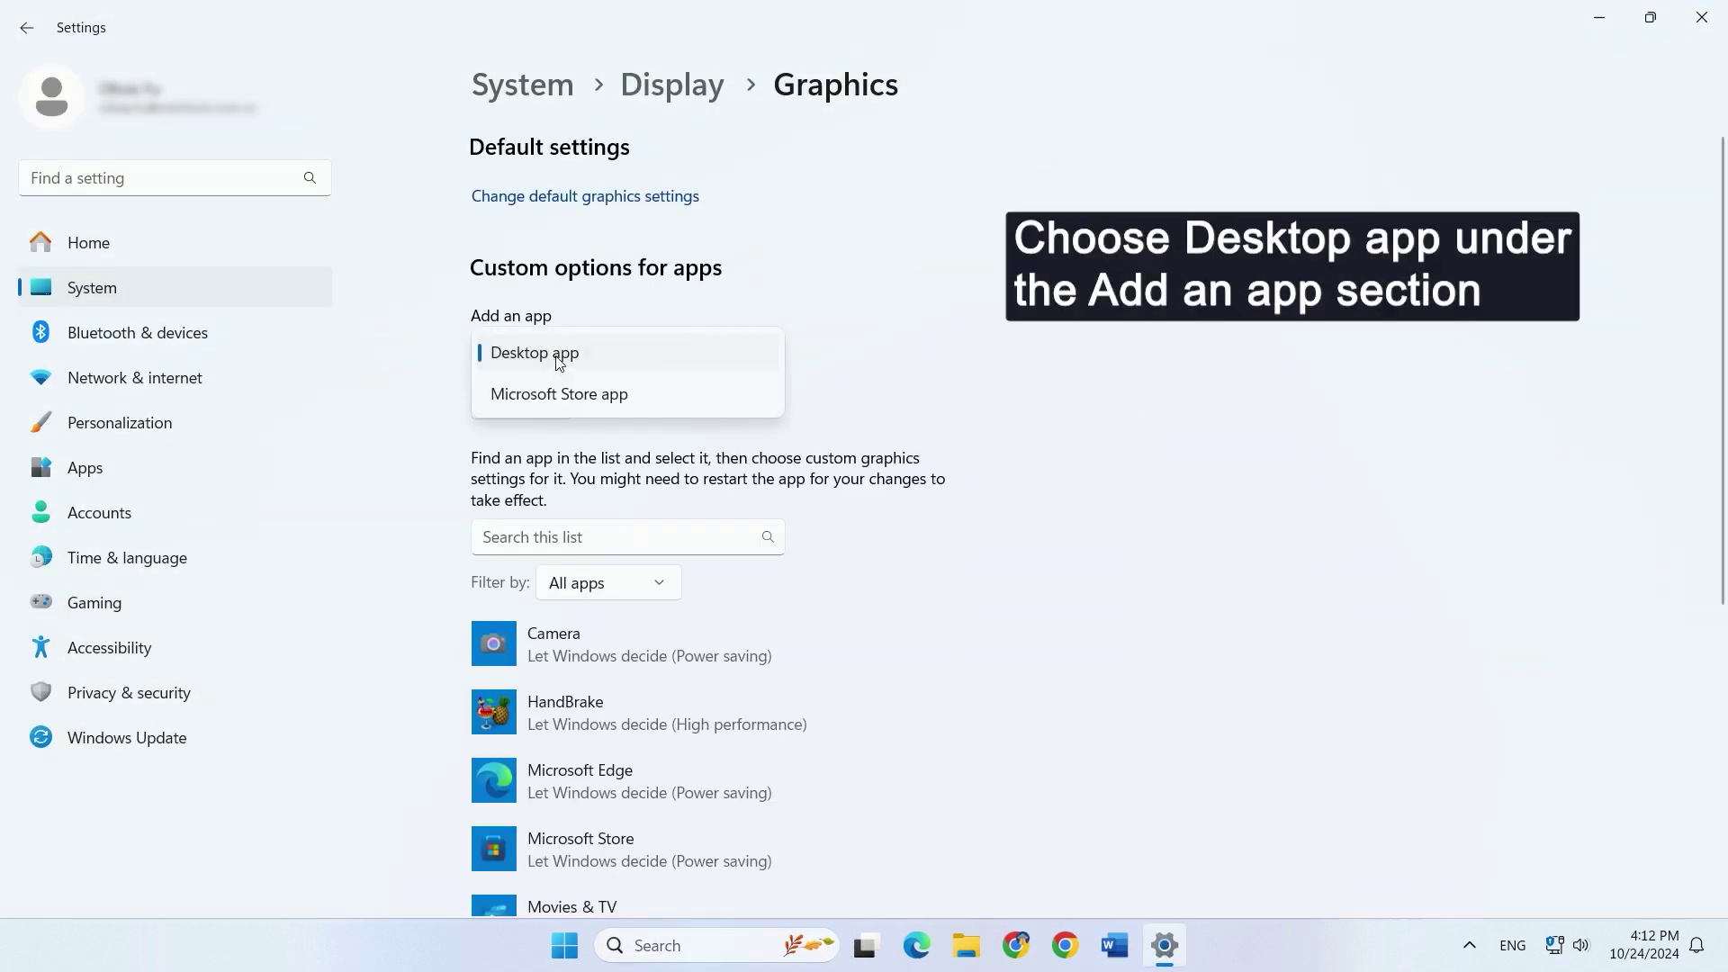
pyautogui.click(556, 358)
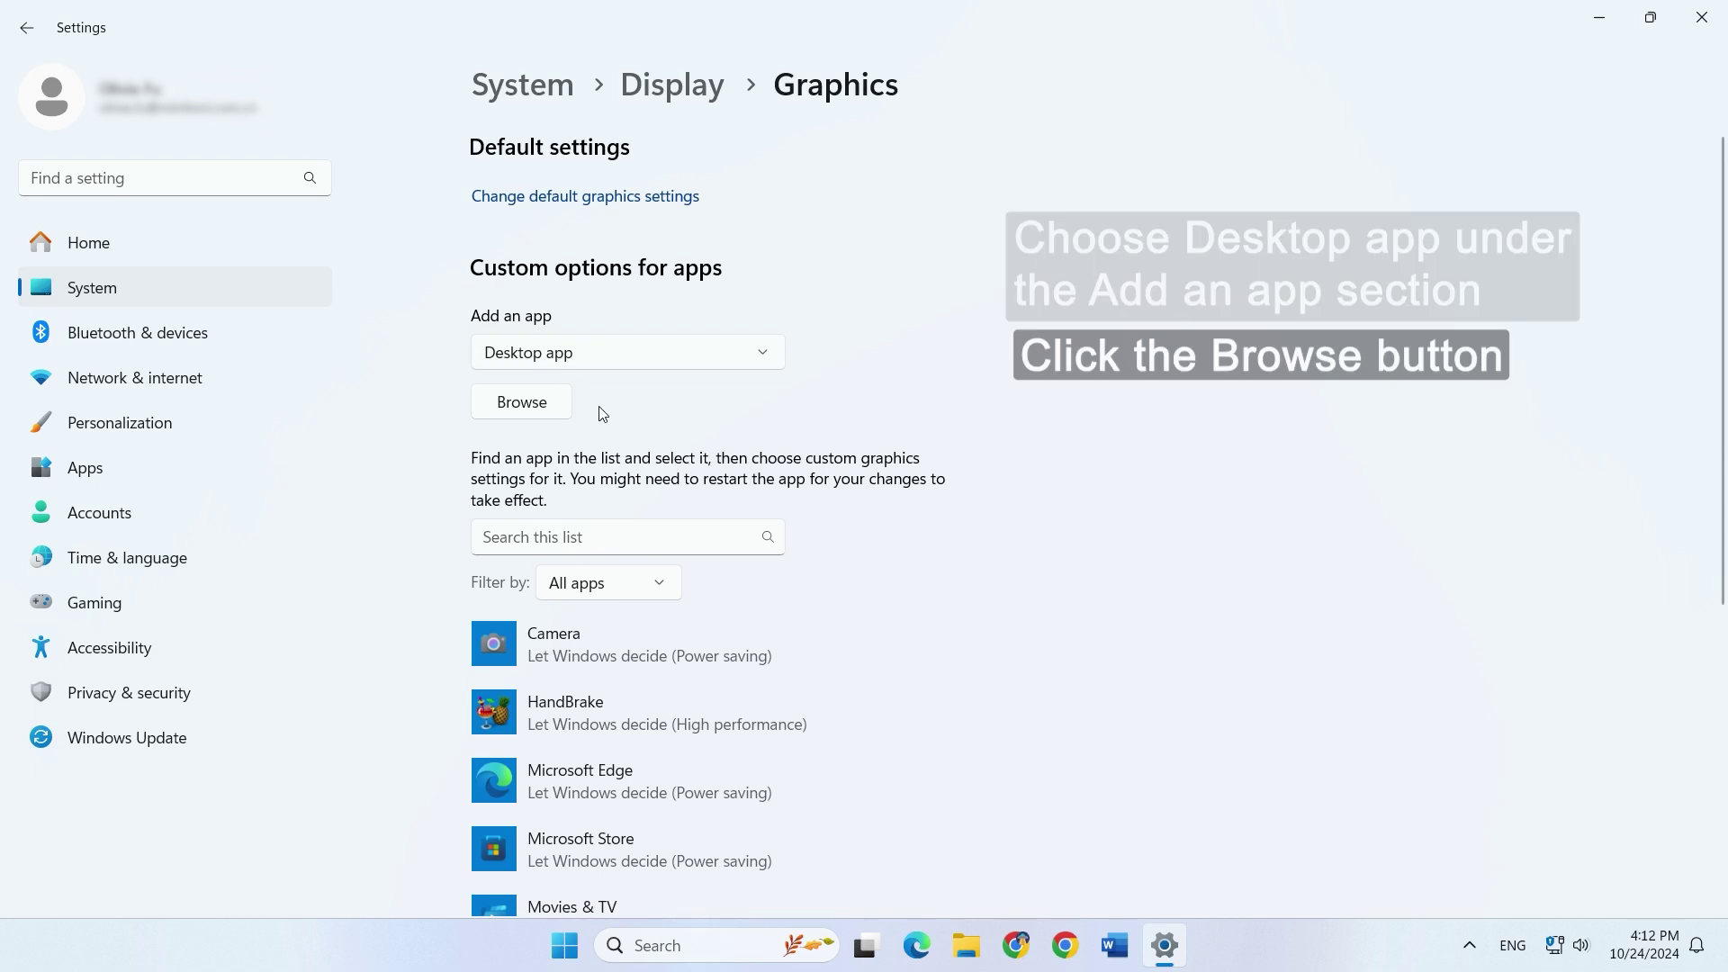
pyautogui.click(523, 409)
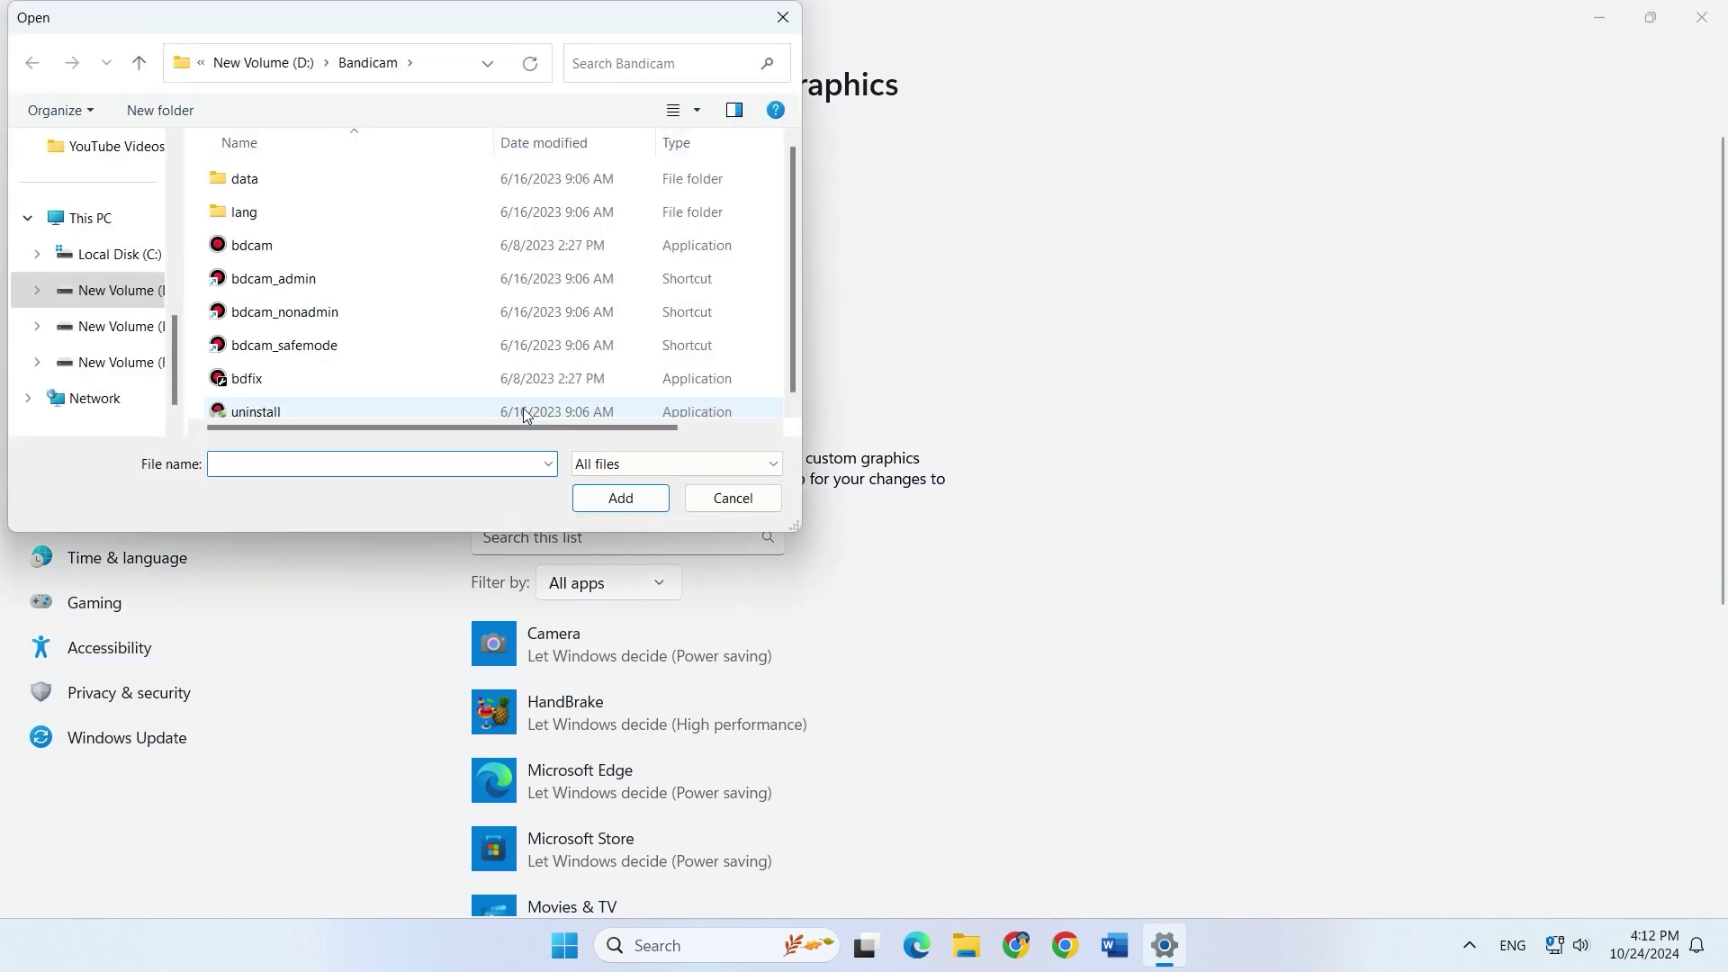
pyautogui.click(119, 298)
pyautogui.scroll(-2, 512, 303)
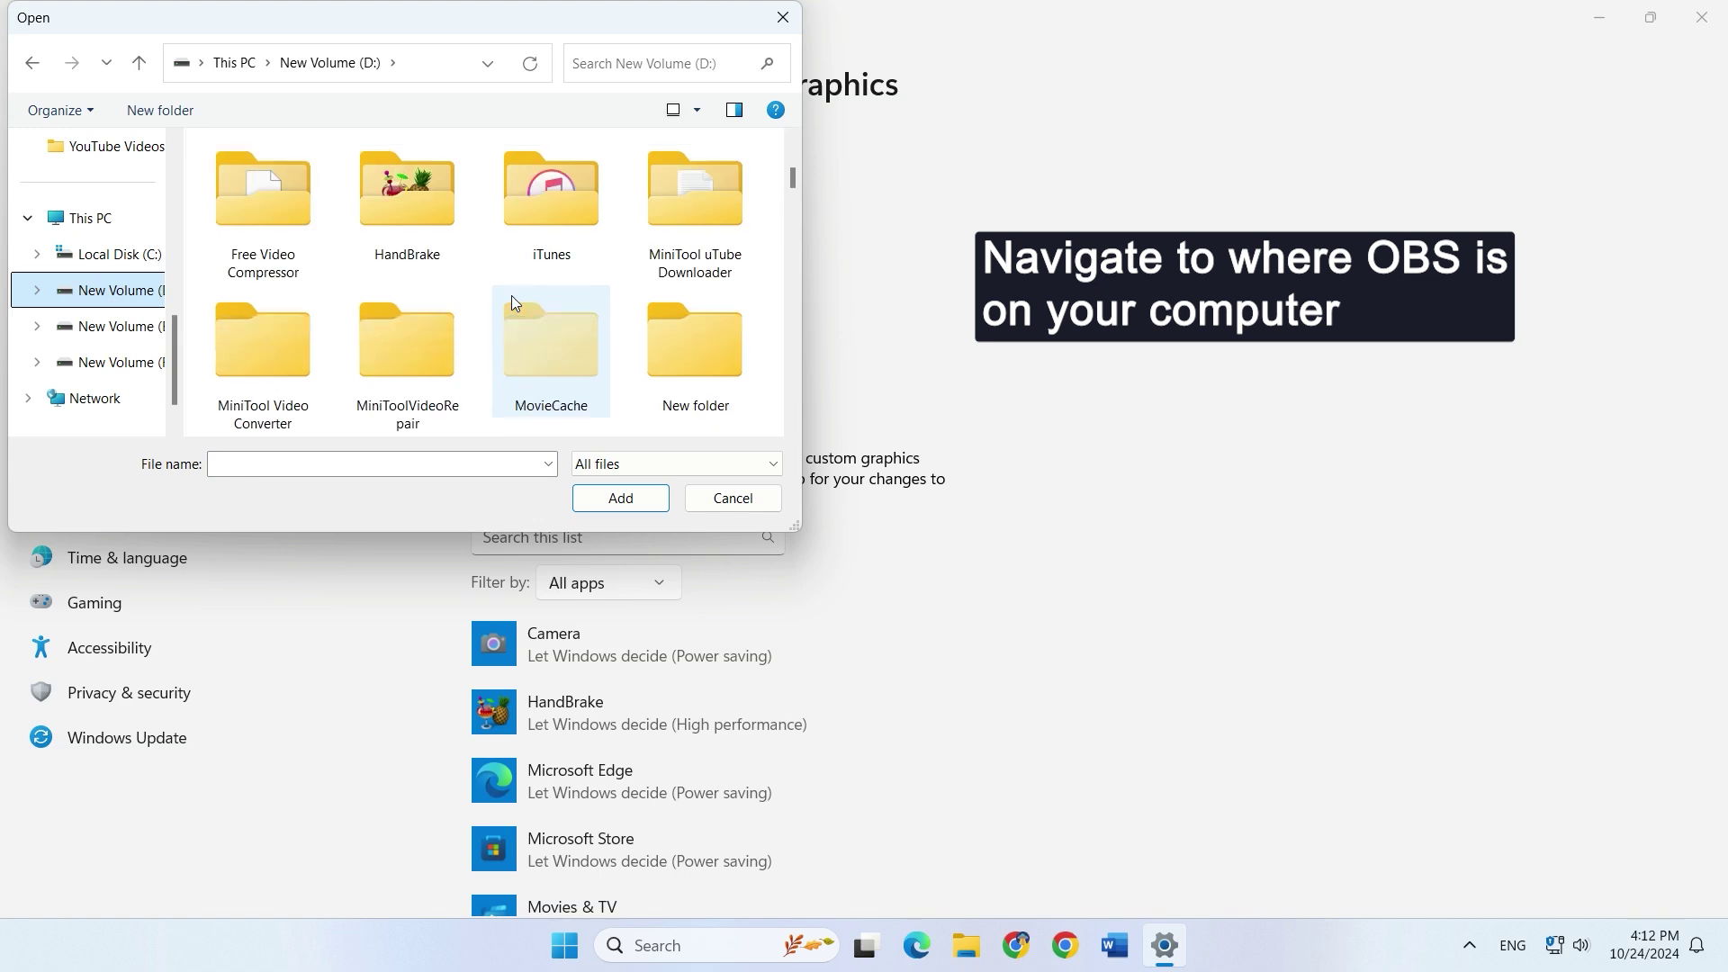
pyautogui.scroll(-1, 511, 295)
pyautogui.doubleClick(445, 353)
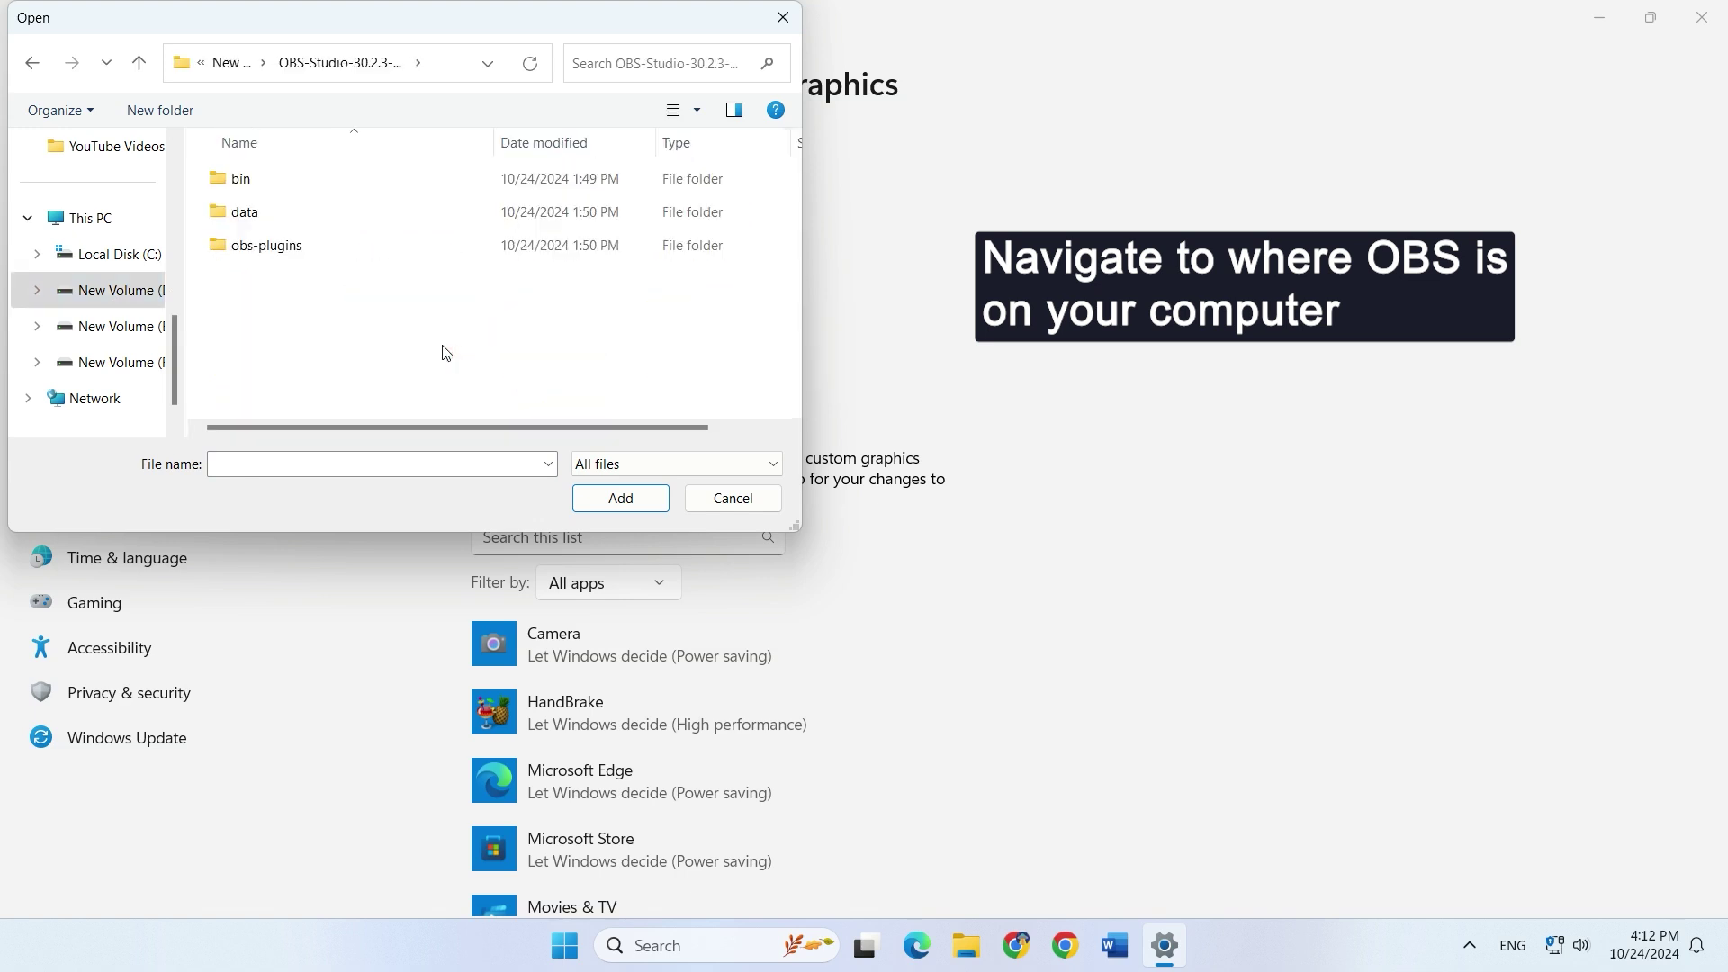
pyautogui.doubleClick(301, 184)
pyautogui.doubleClick(302, 186)
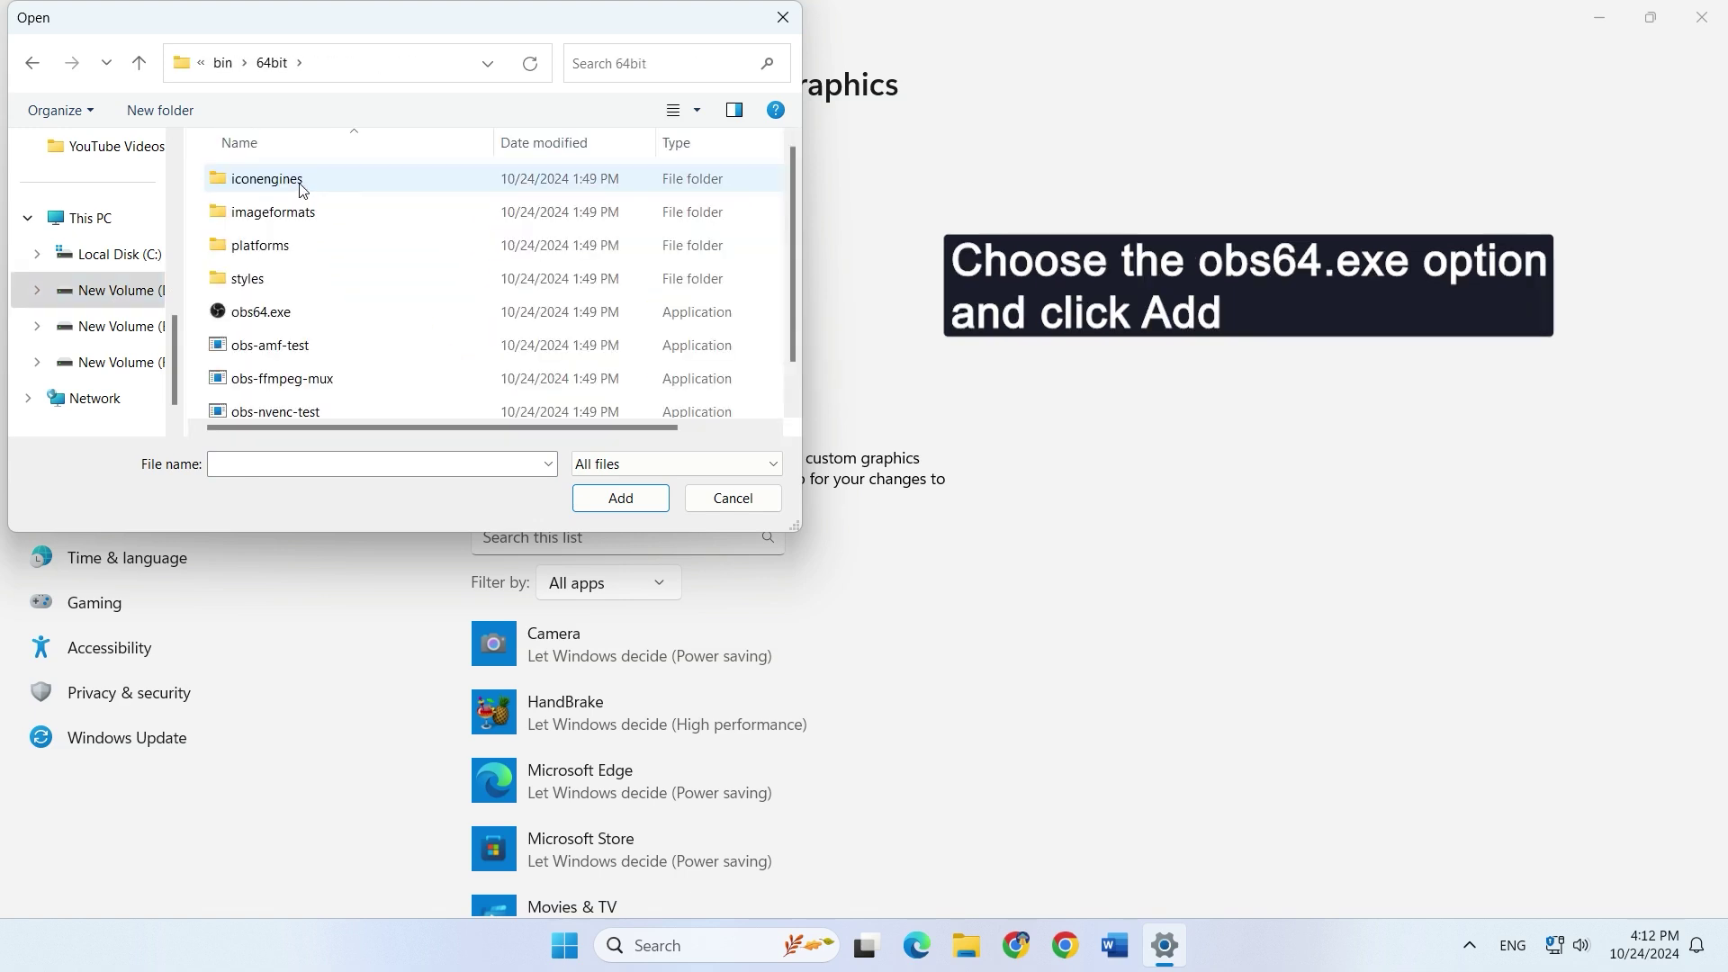
pyautogui.click(299, 324)
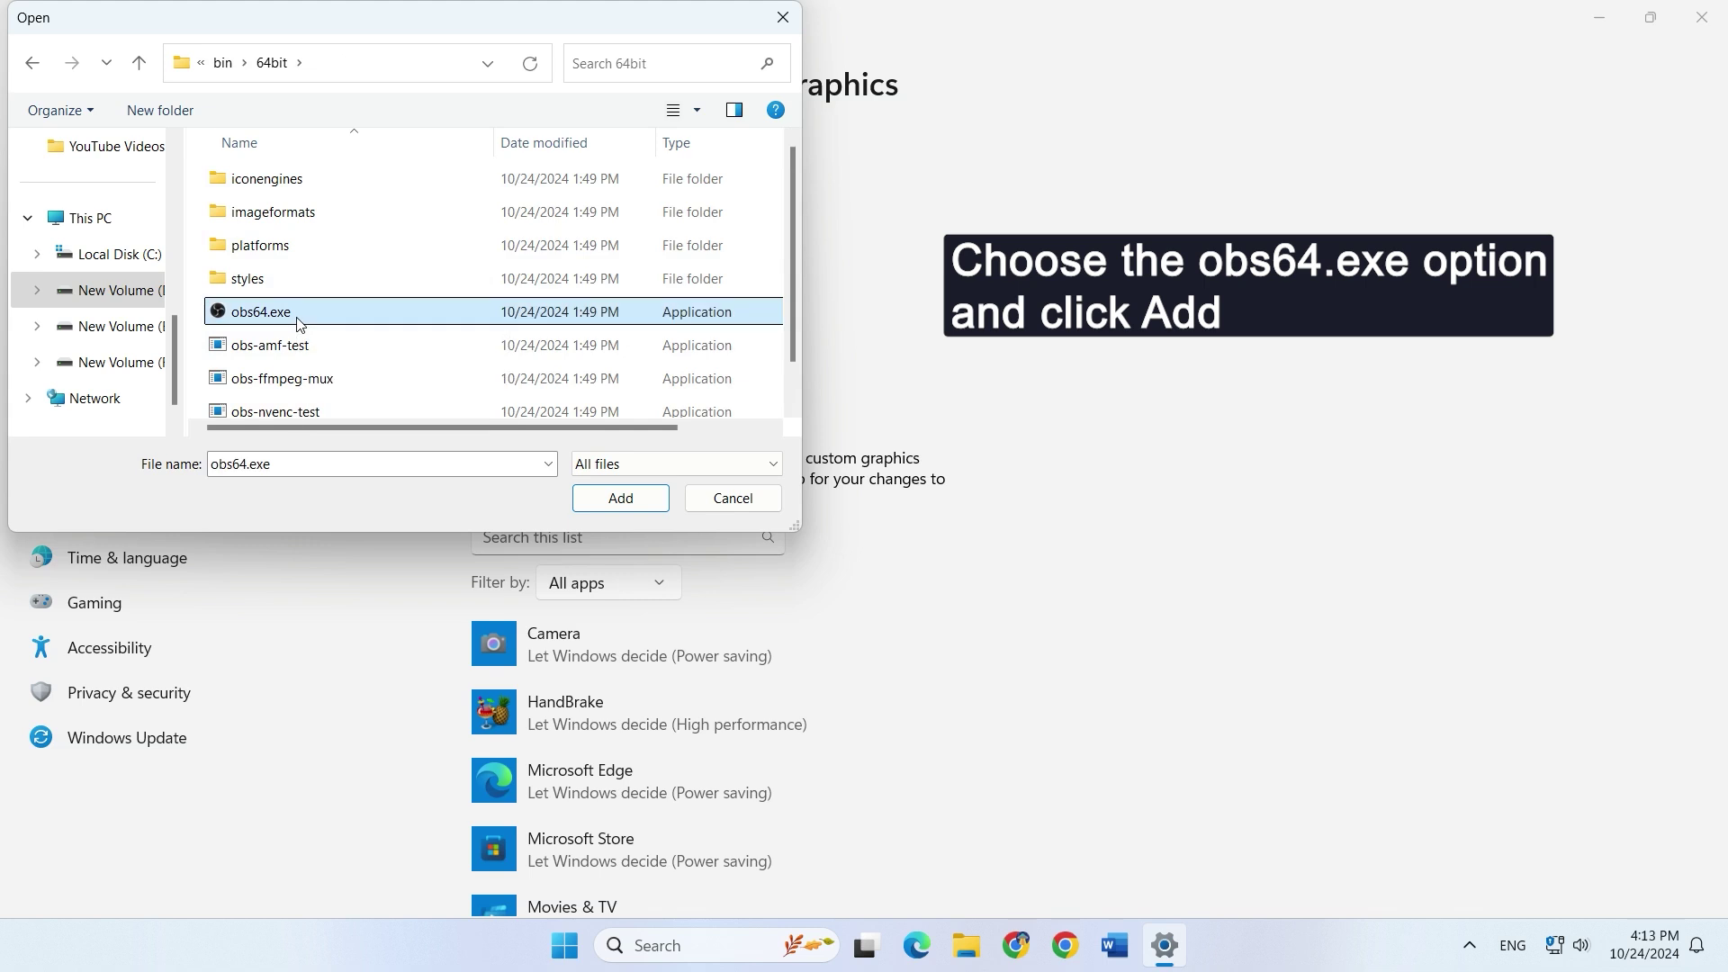
pyautogui.click(634, 511)
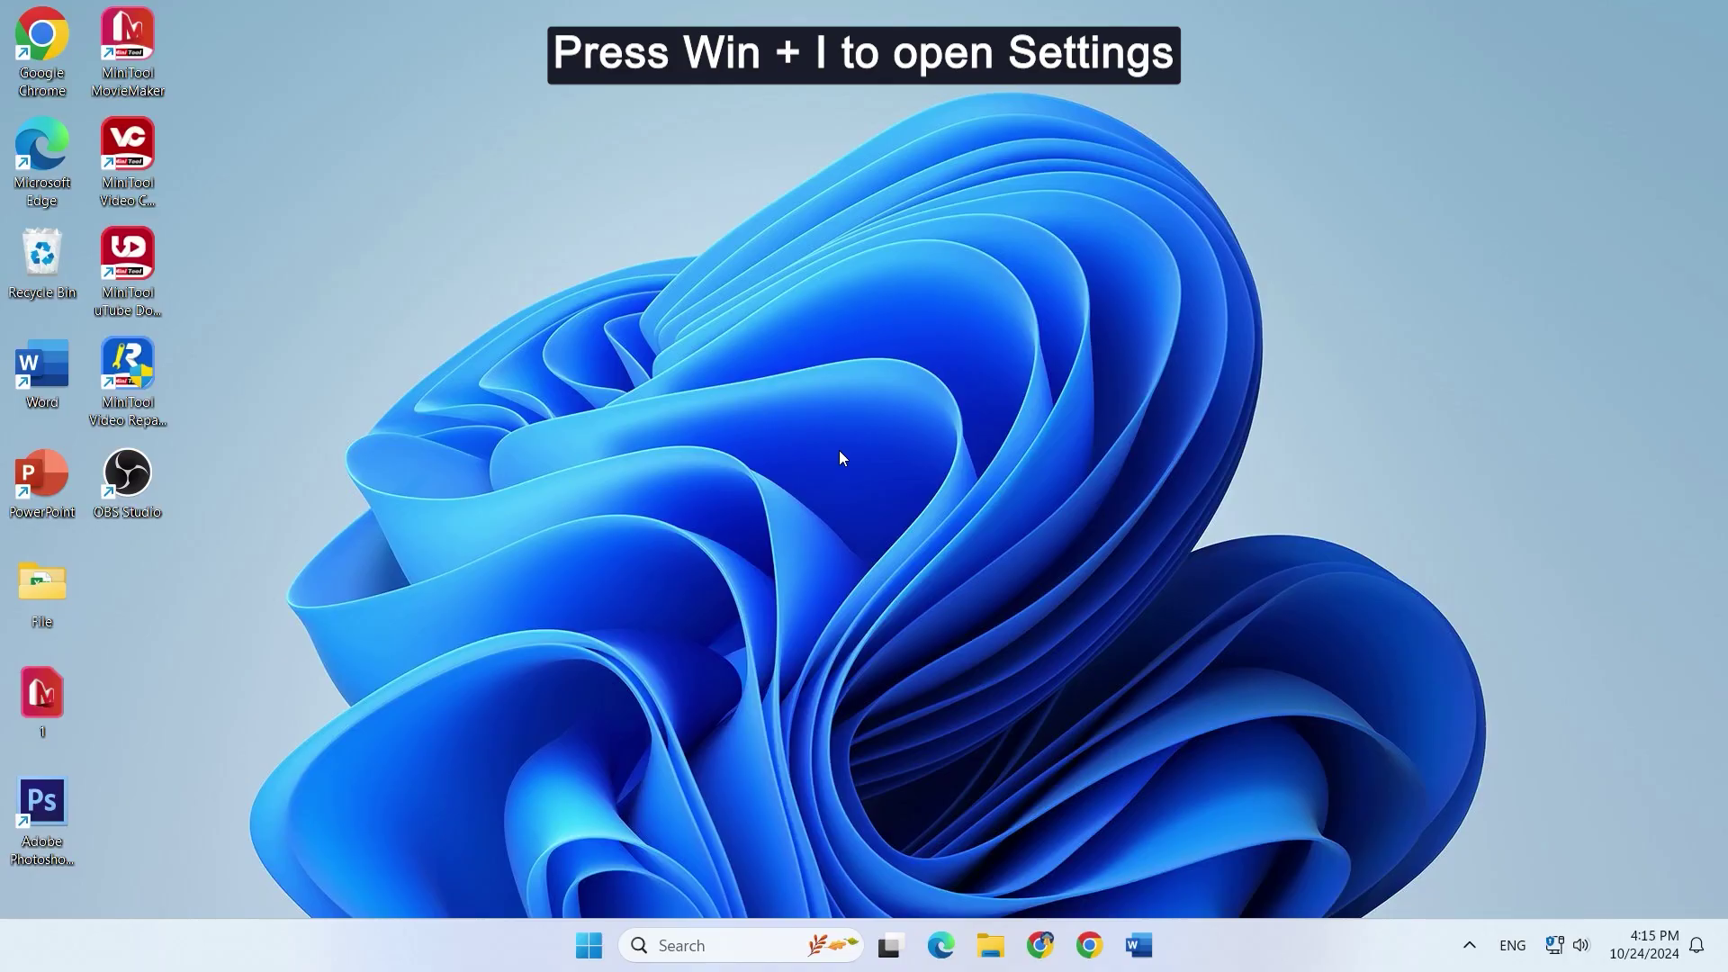
# Turn off Game Mode in the Windows gaming settings.
pyautogui.press('super+i')
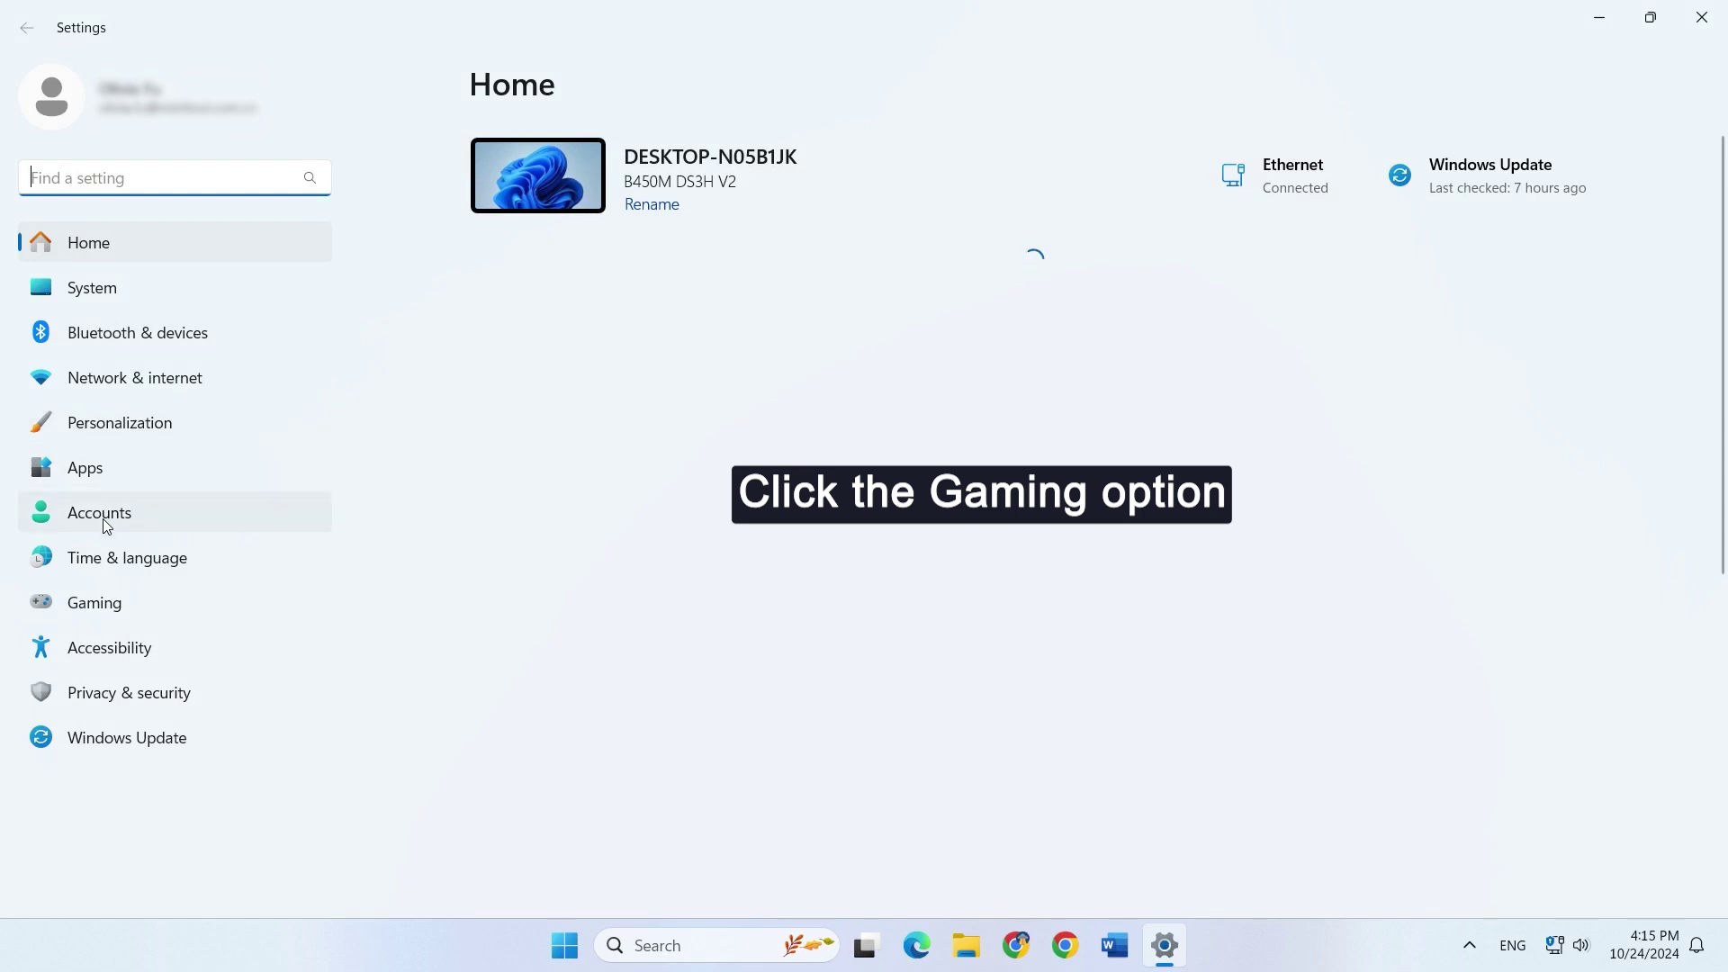
pyautogui.click(116, 612)
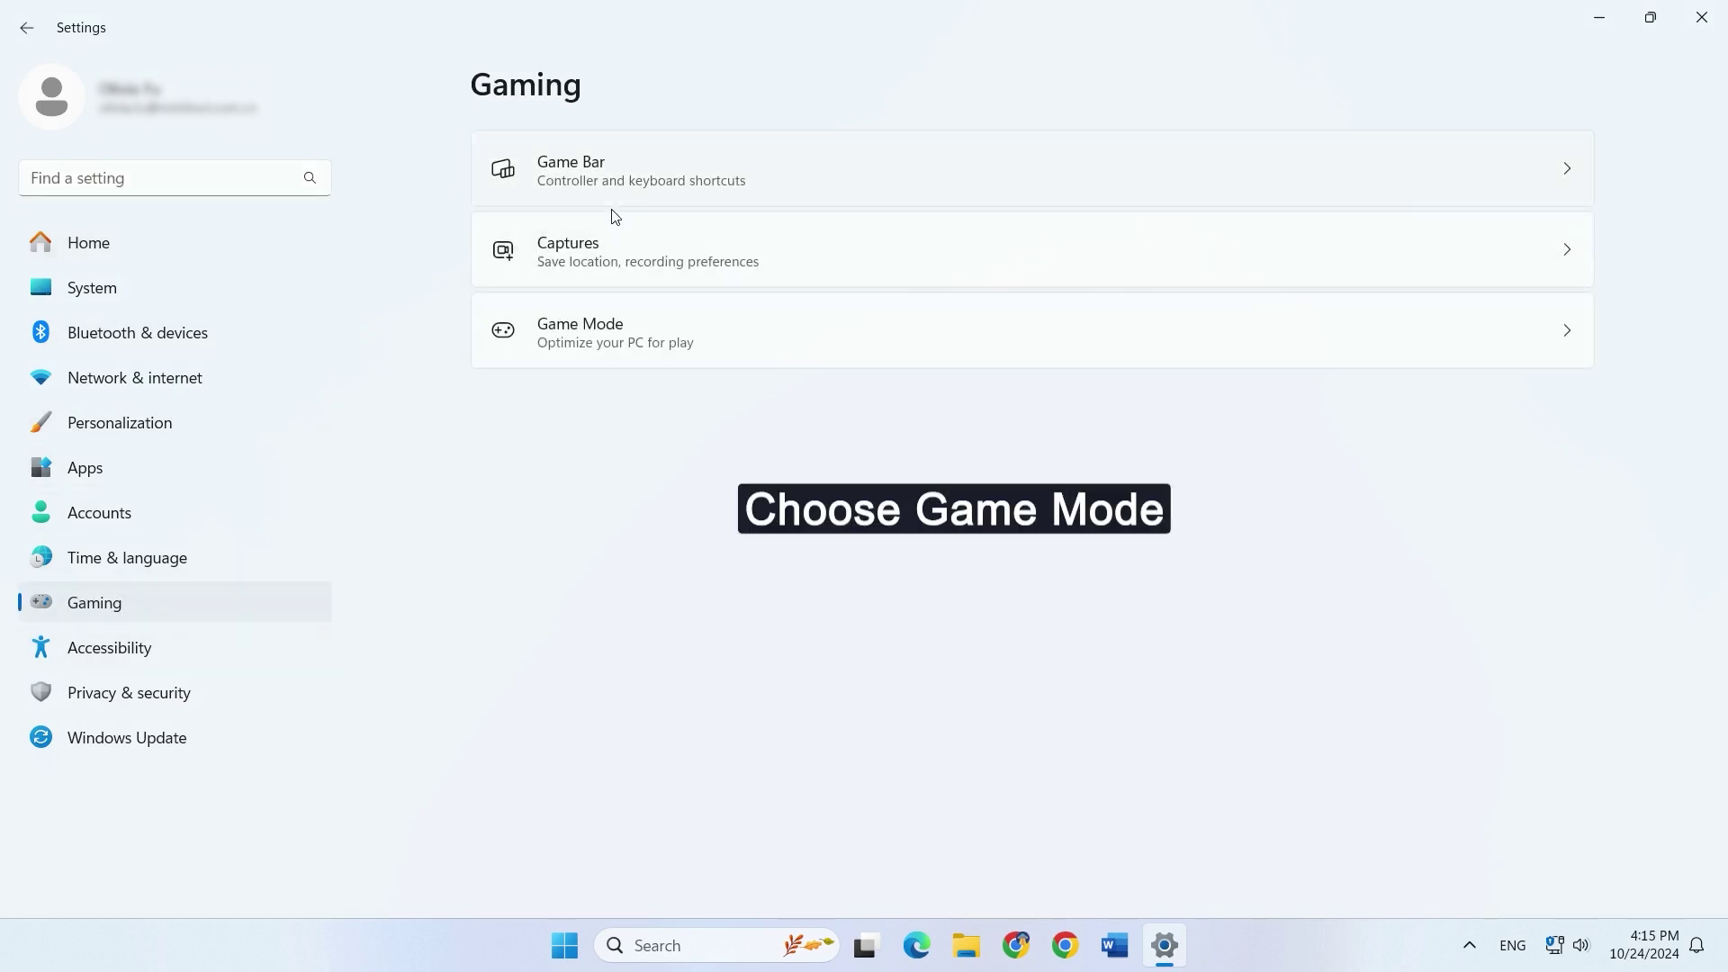
pyautogui.click(866, 339)
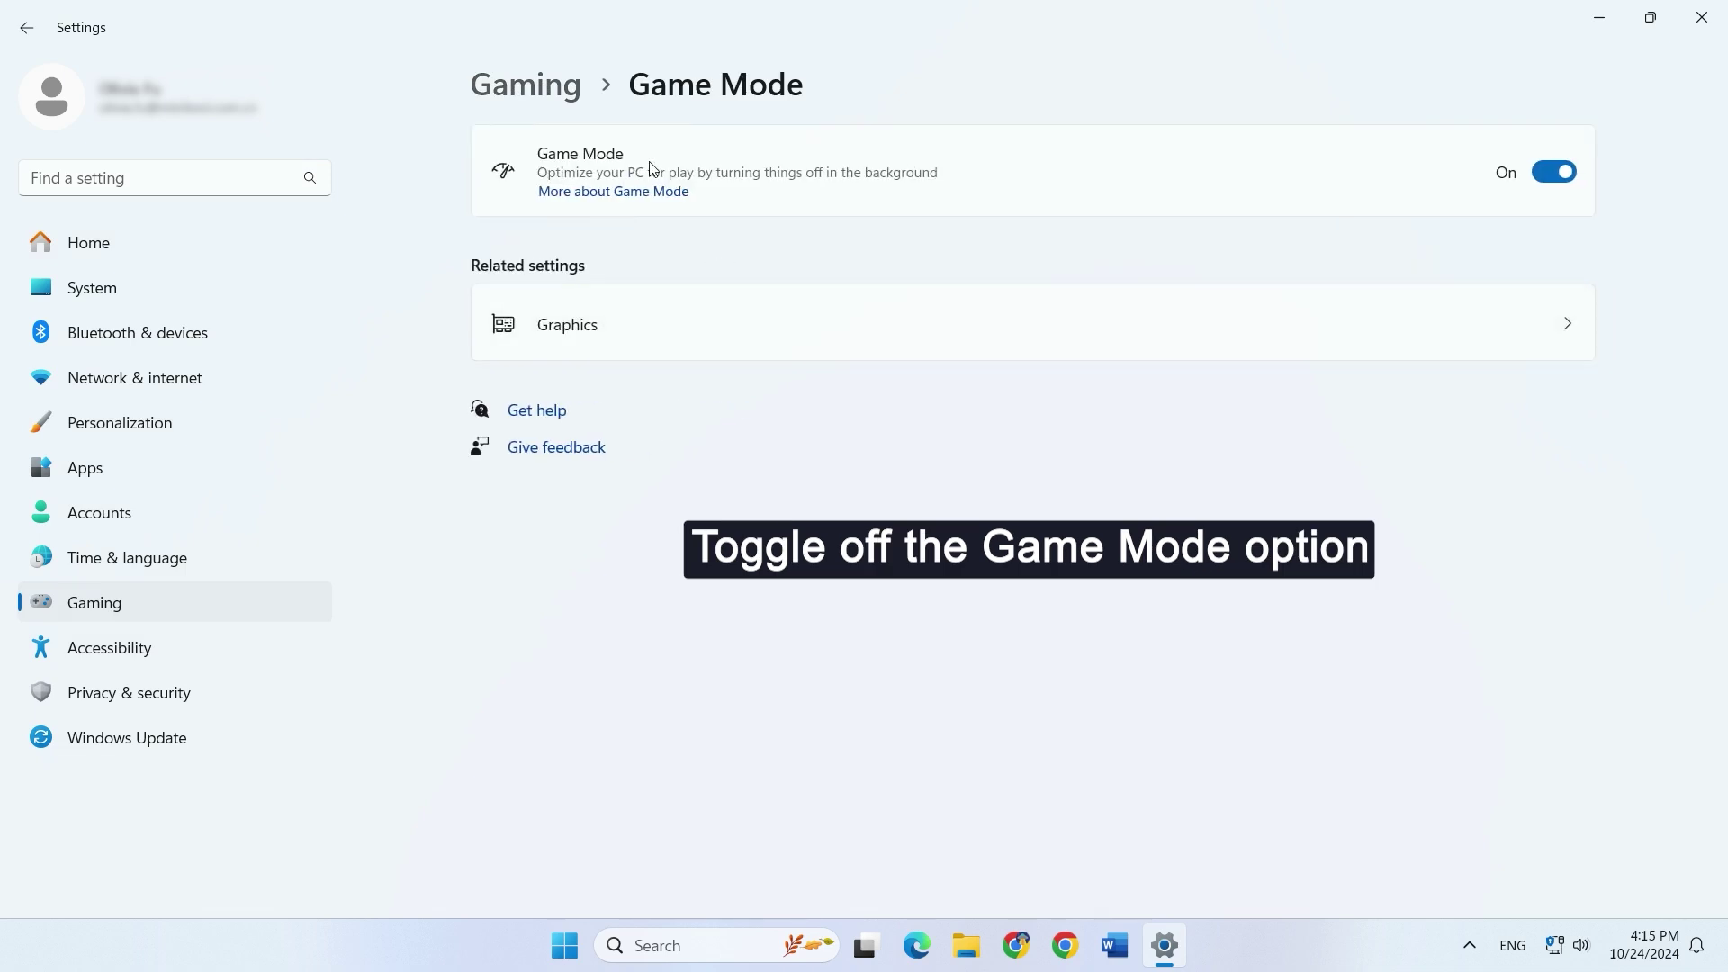
pyautogui.click(1571, 184)
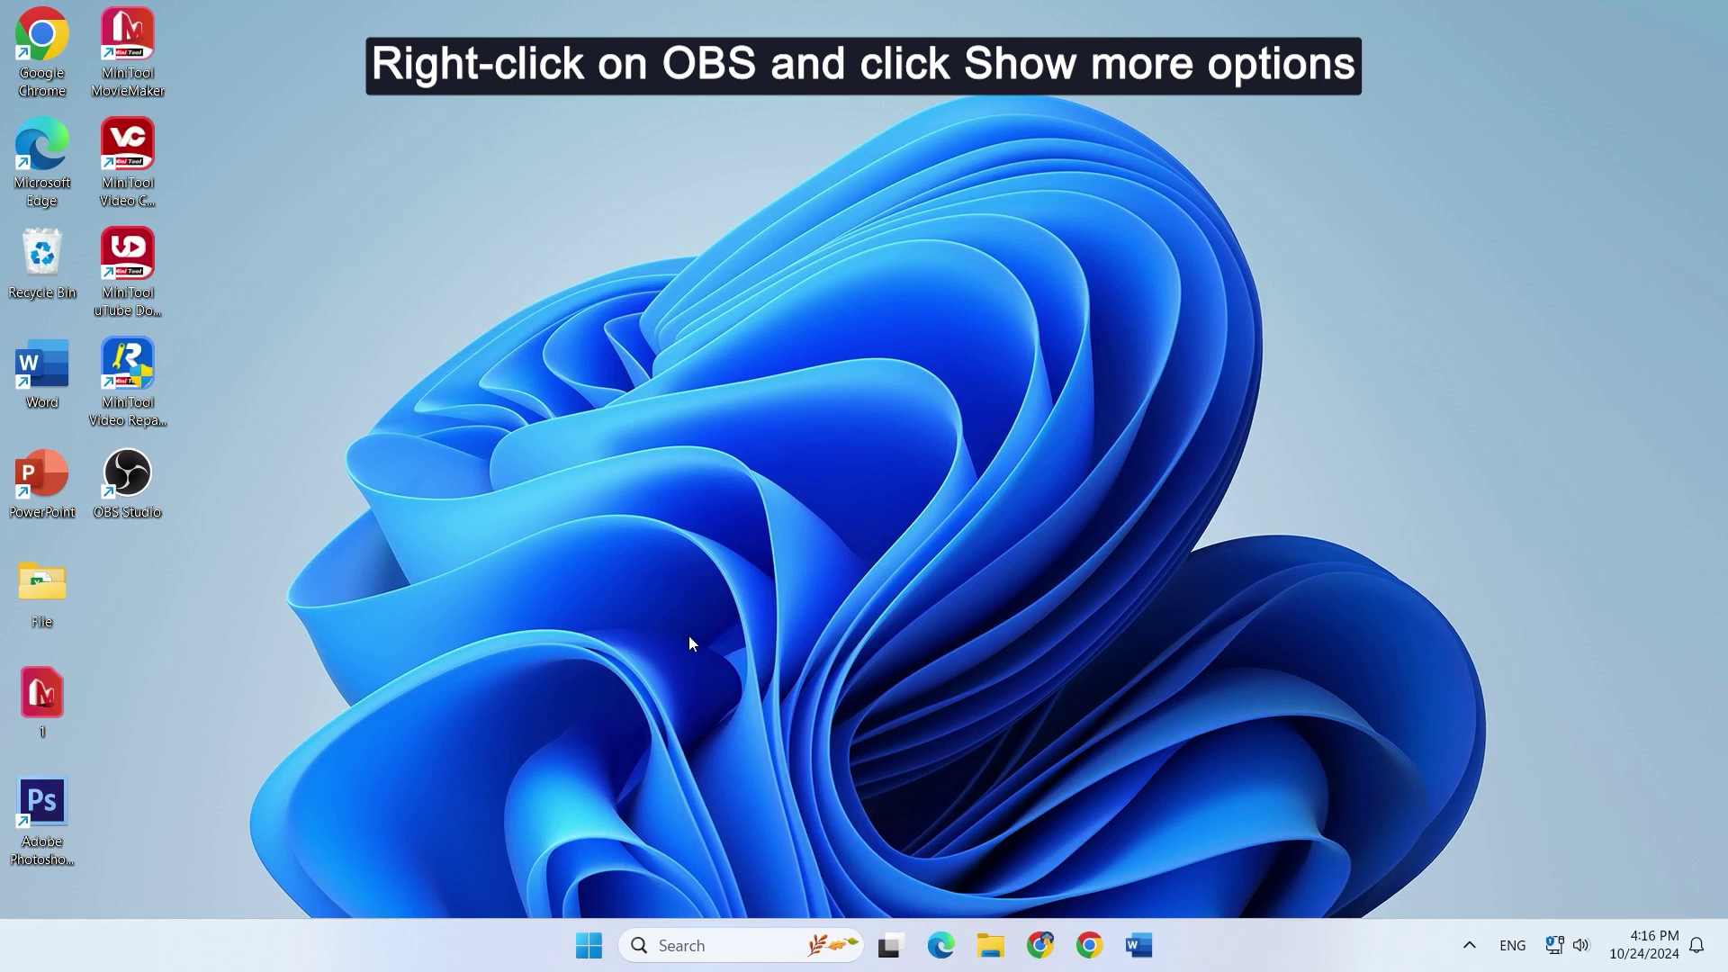
# Set the OBS Studio desktop shortcut to run in compatibility mode for Windows 8 and apply the change.
pyautogui.rightClick(126, 489)
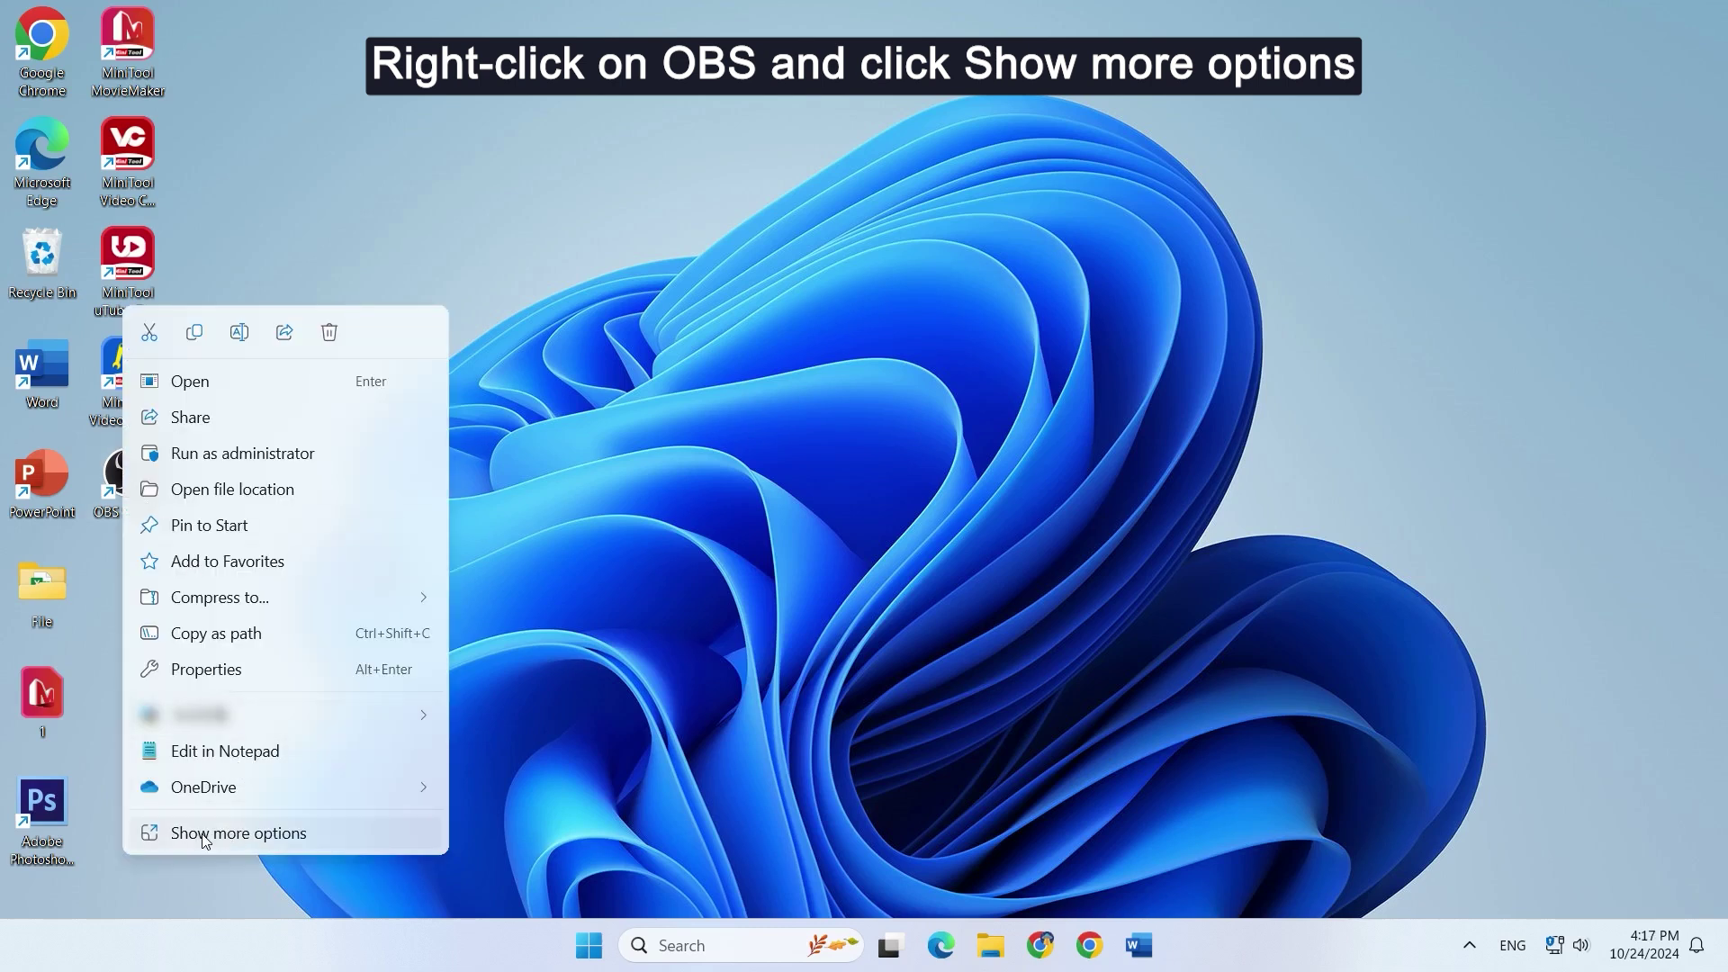
pyautogui.click(245, 839)
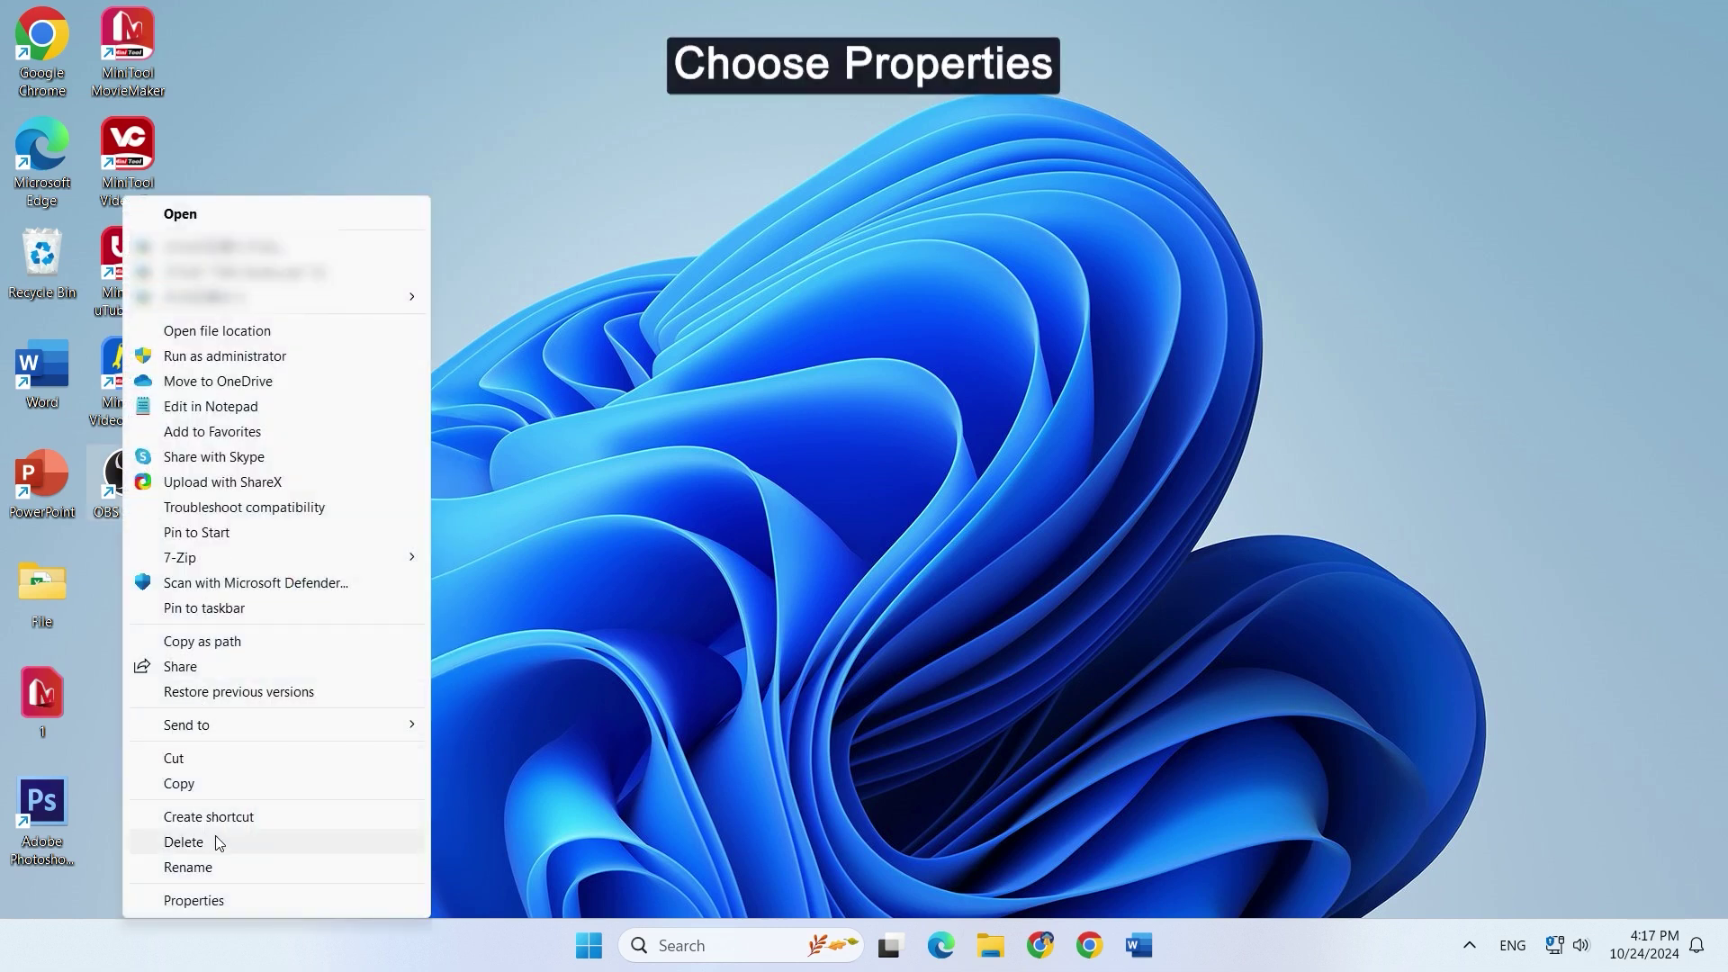
pyautogui.click(216, 900)
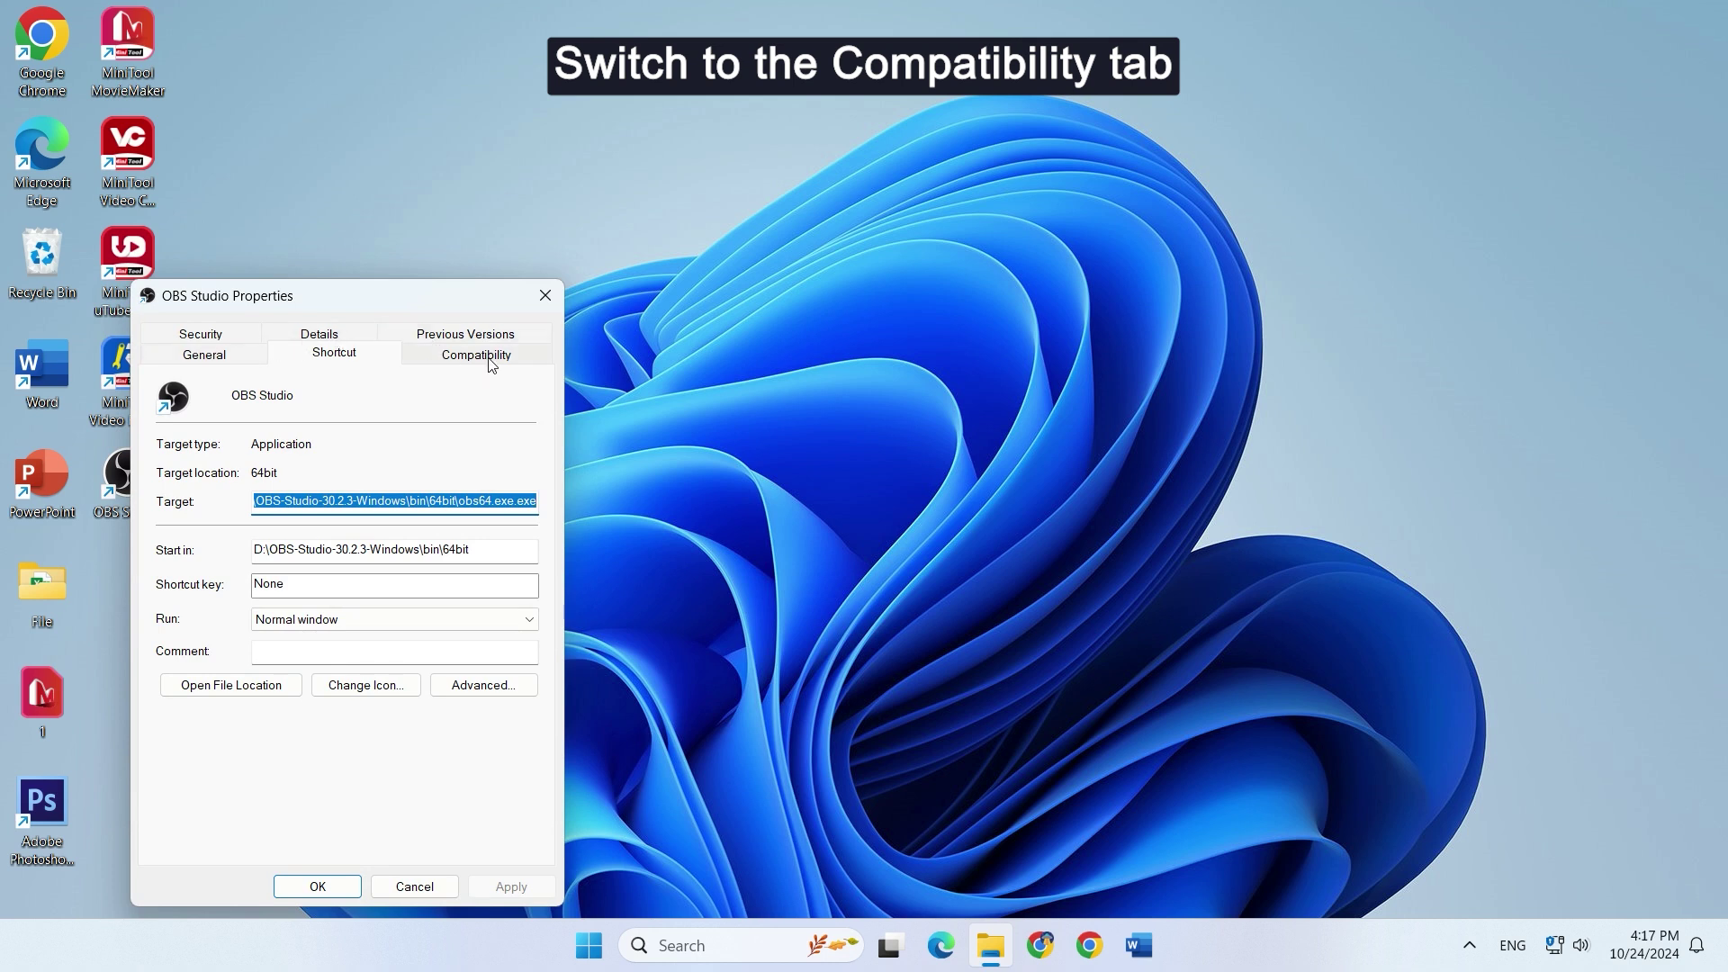
pyautogui.click(517, 364)
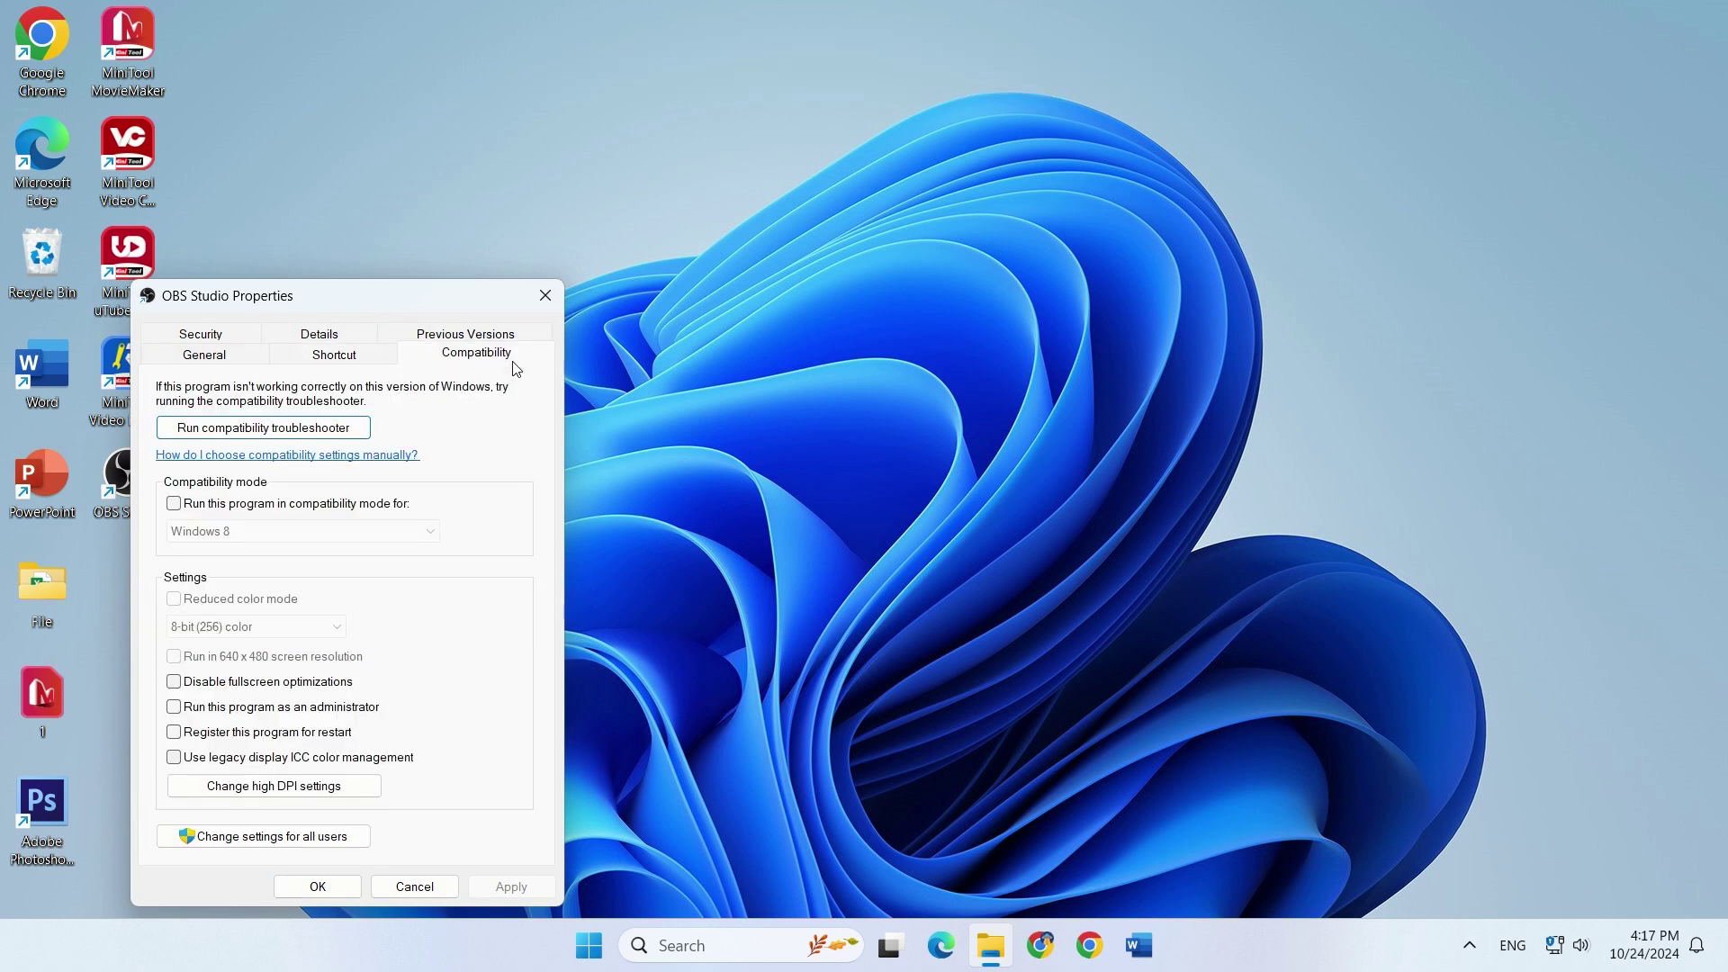
pyautogui.click(174, 505)
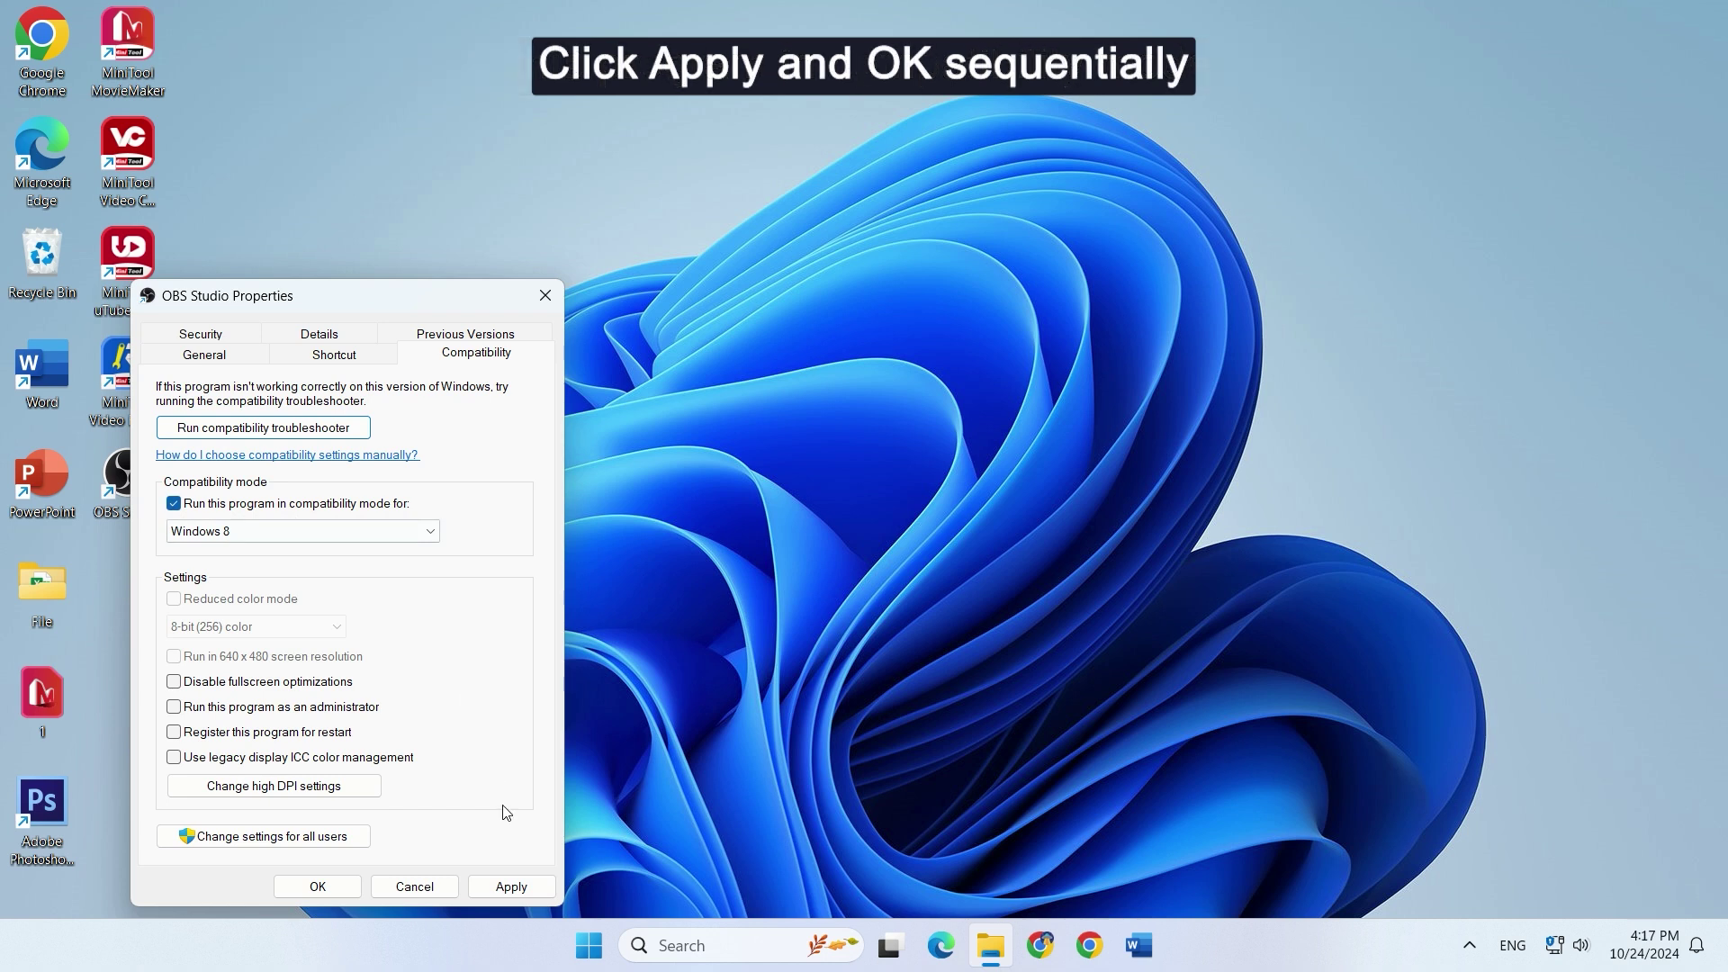
pyautogui.click(512, 887)
pyautogui.click(331, 888)
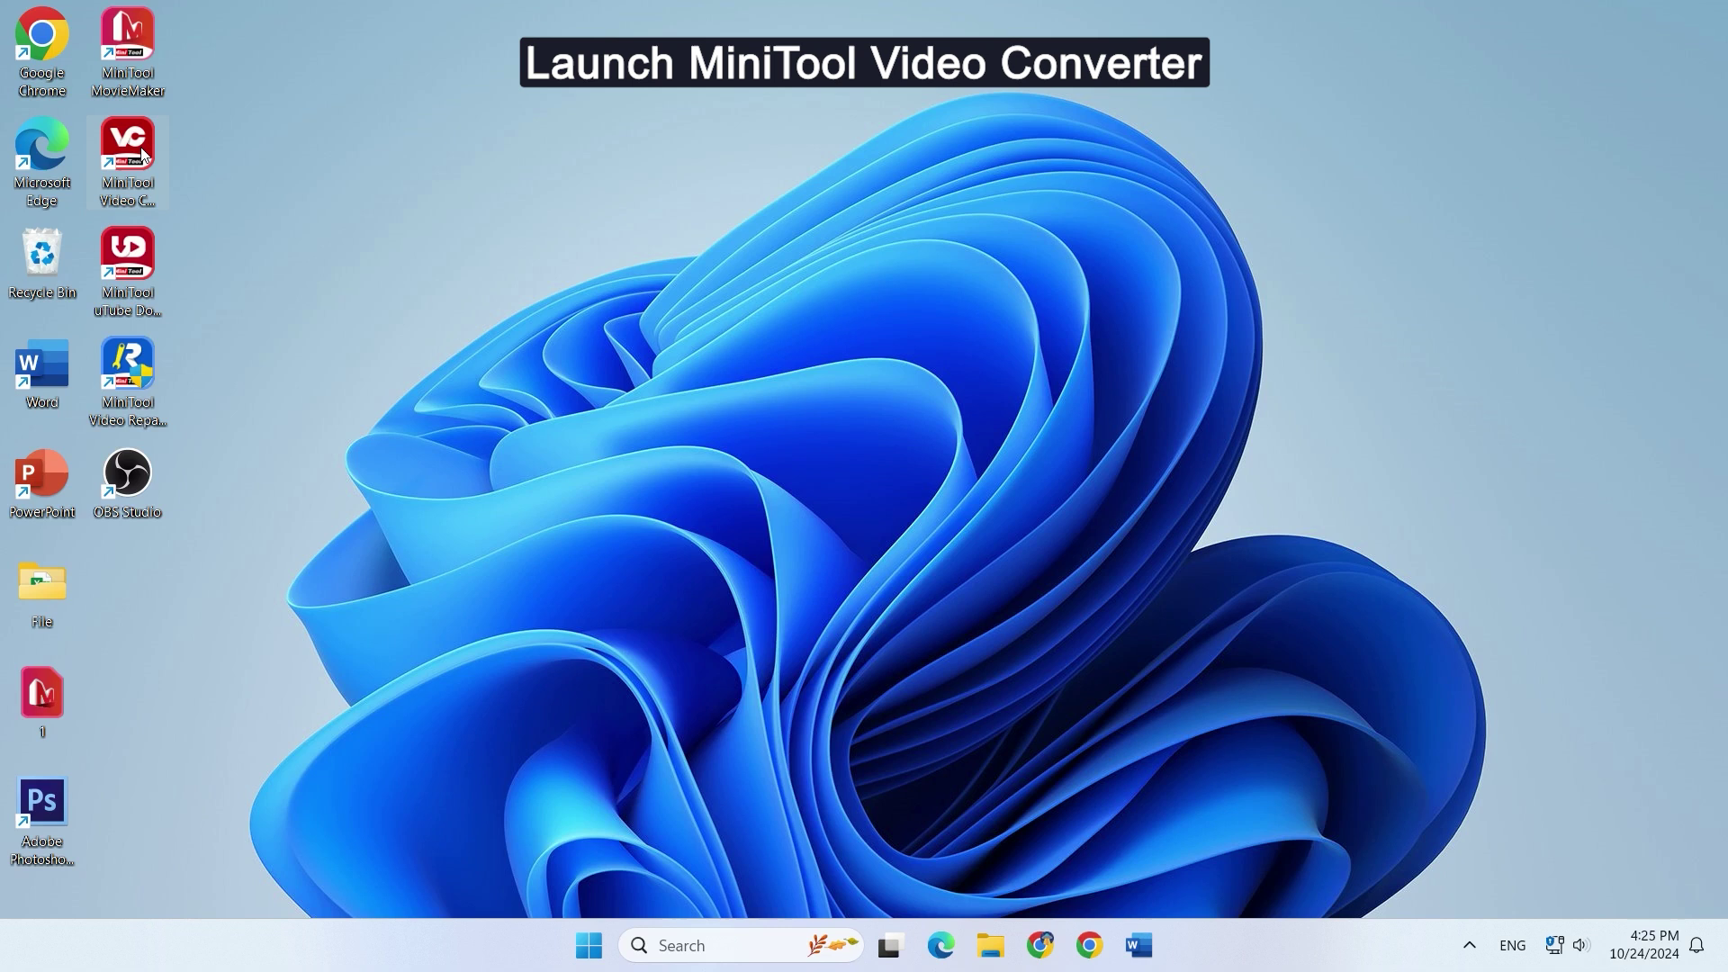
# Launch MiniTool Video Converter and open its screen recorder.
pyautogui.doubleClick(126, 148)
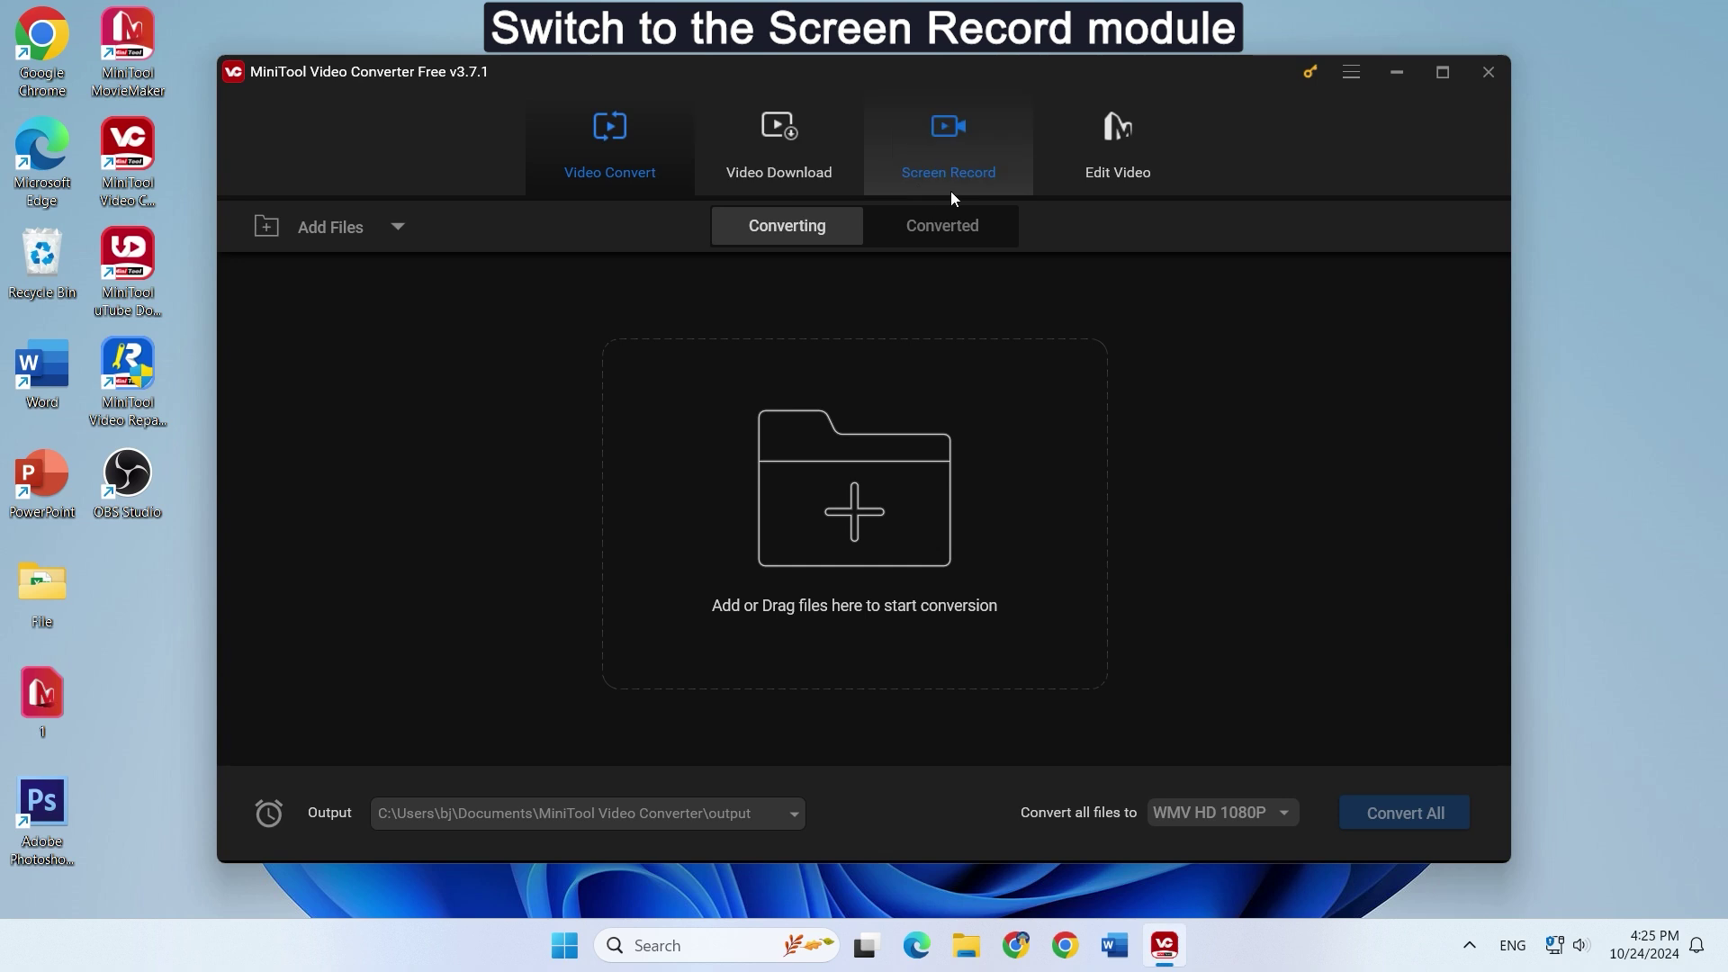
pyautogui.click(975, 187)
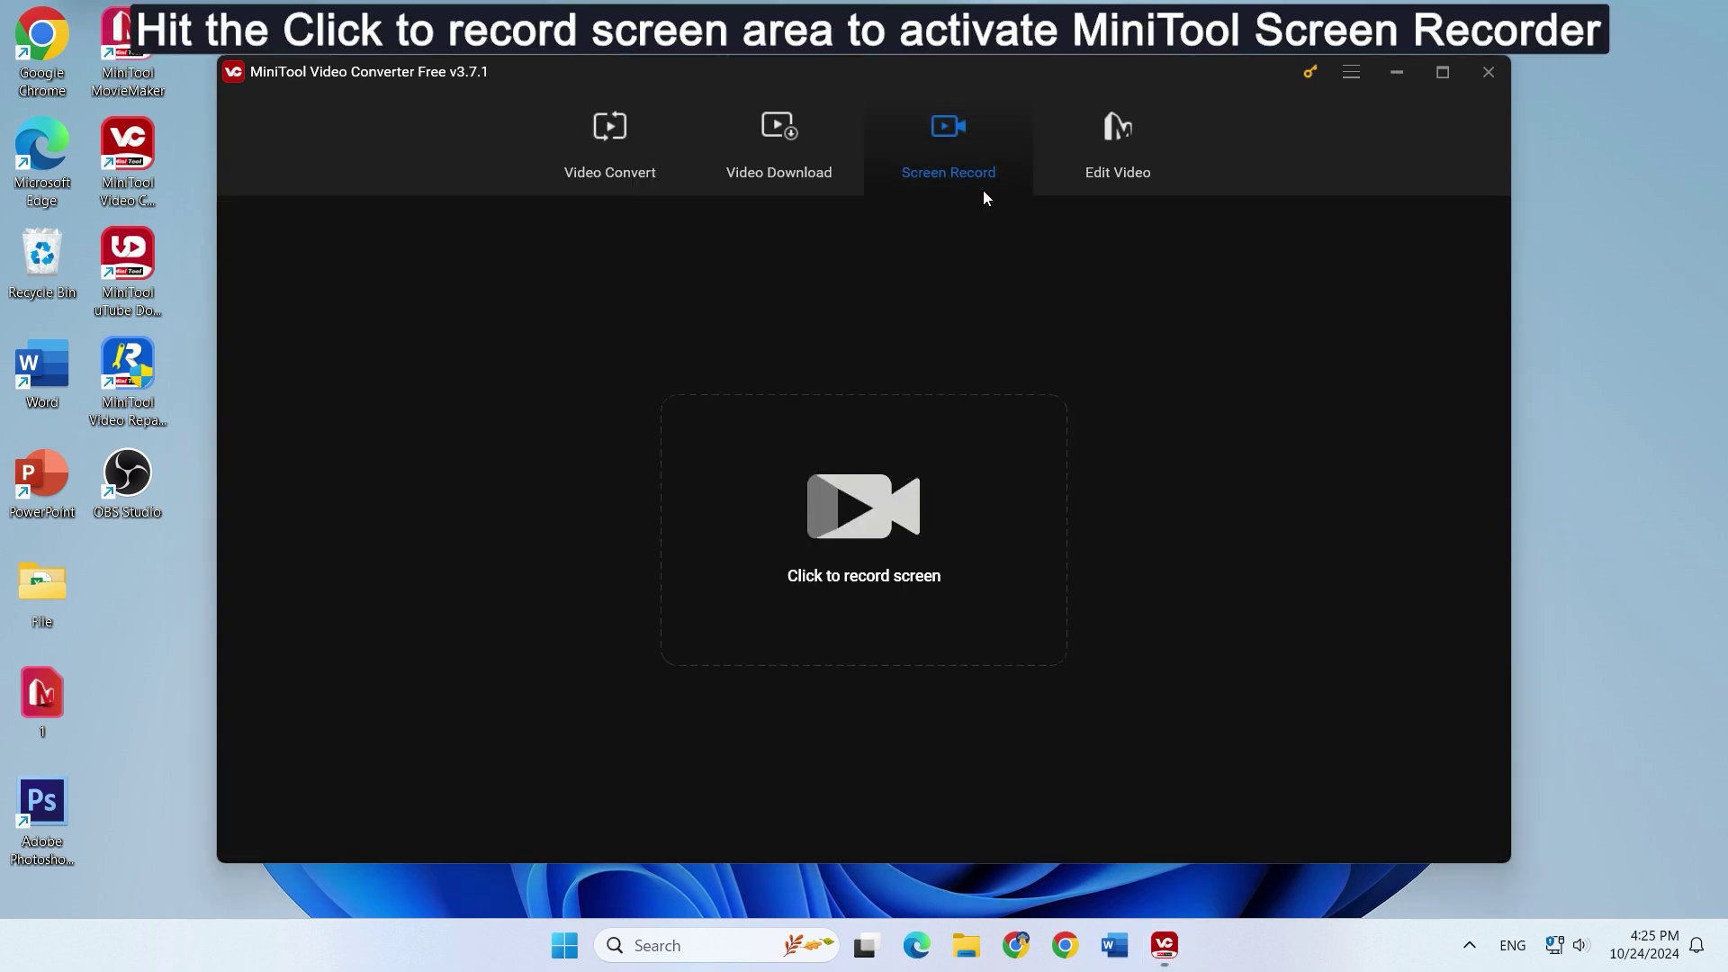
pyautogui.click(905, 626)
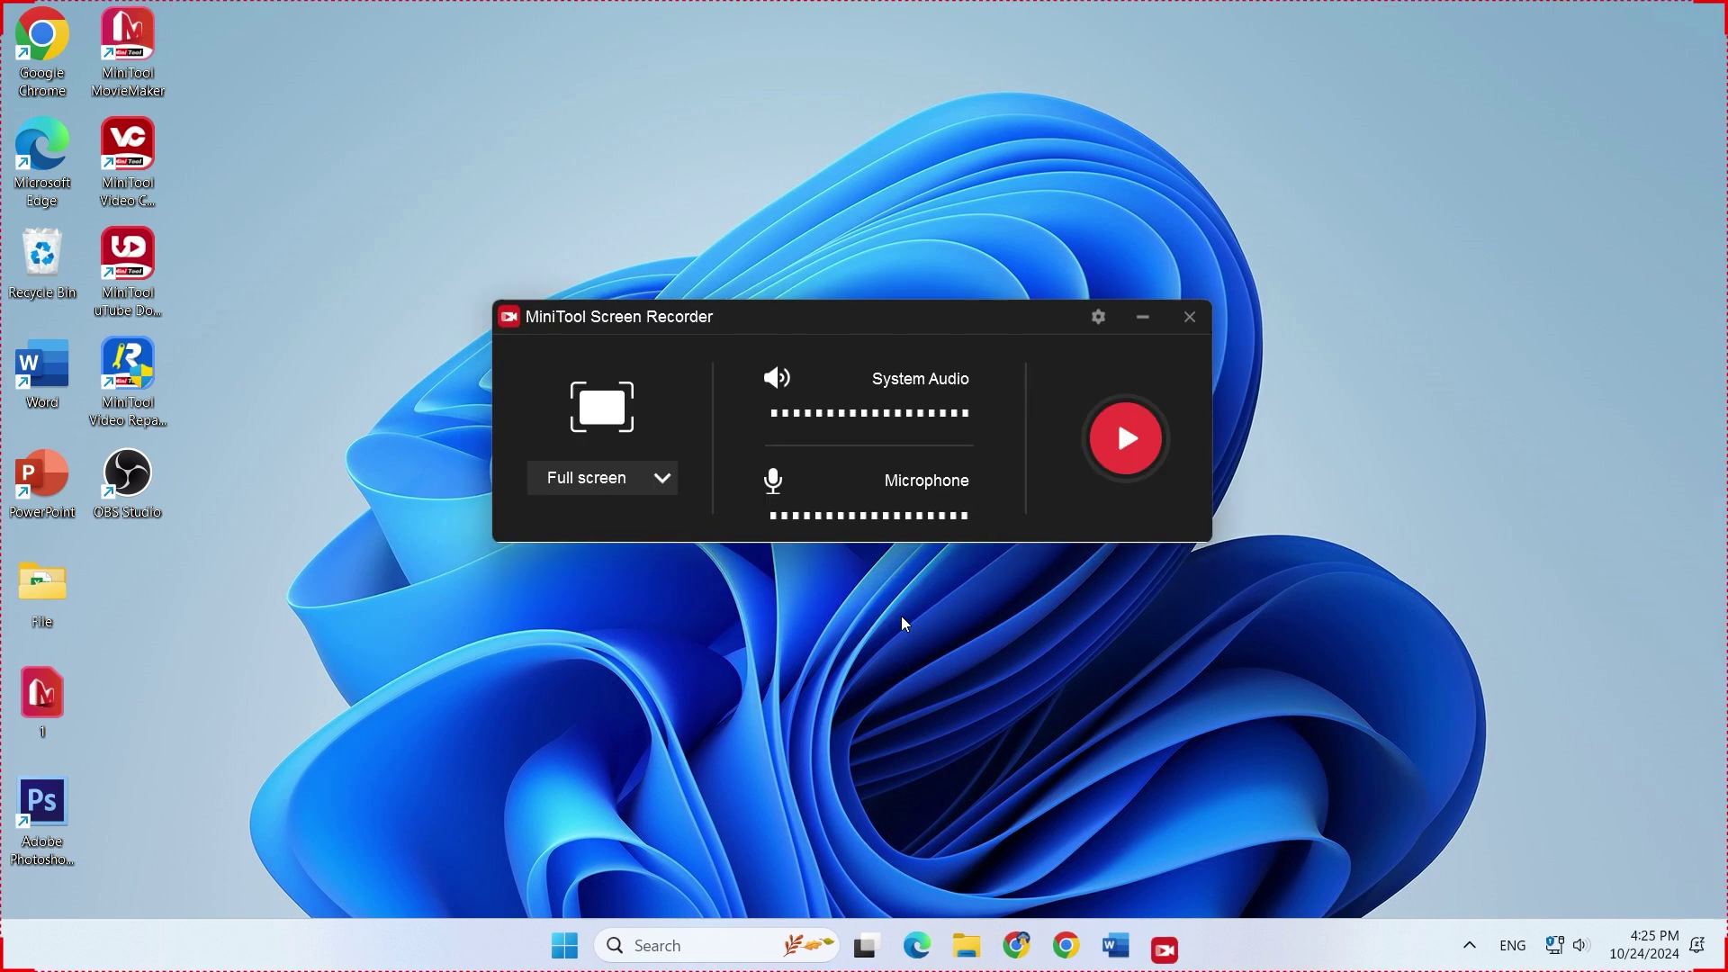
# Check the recording area choices, and toggle system audio and microphone recording off and back on.
pyautogui.click(660, 486)
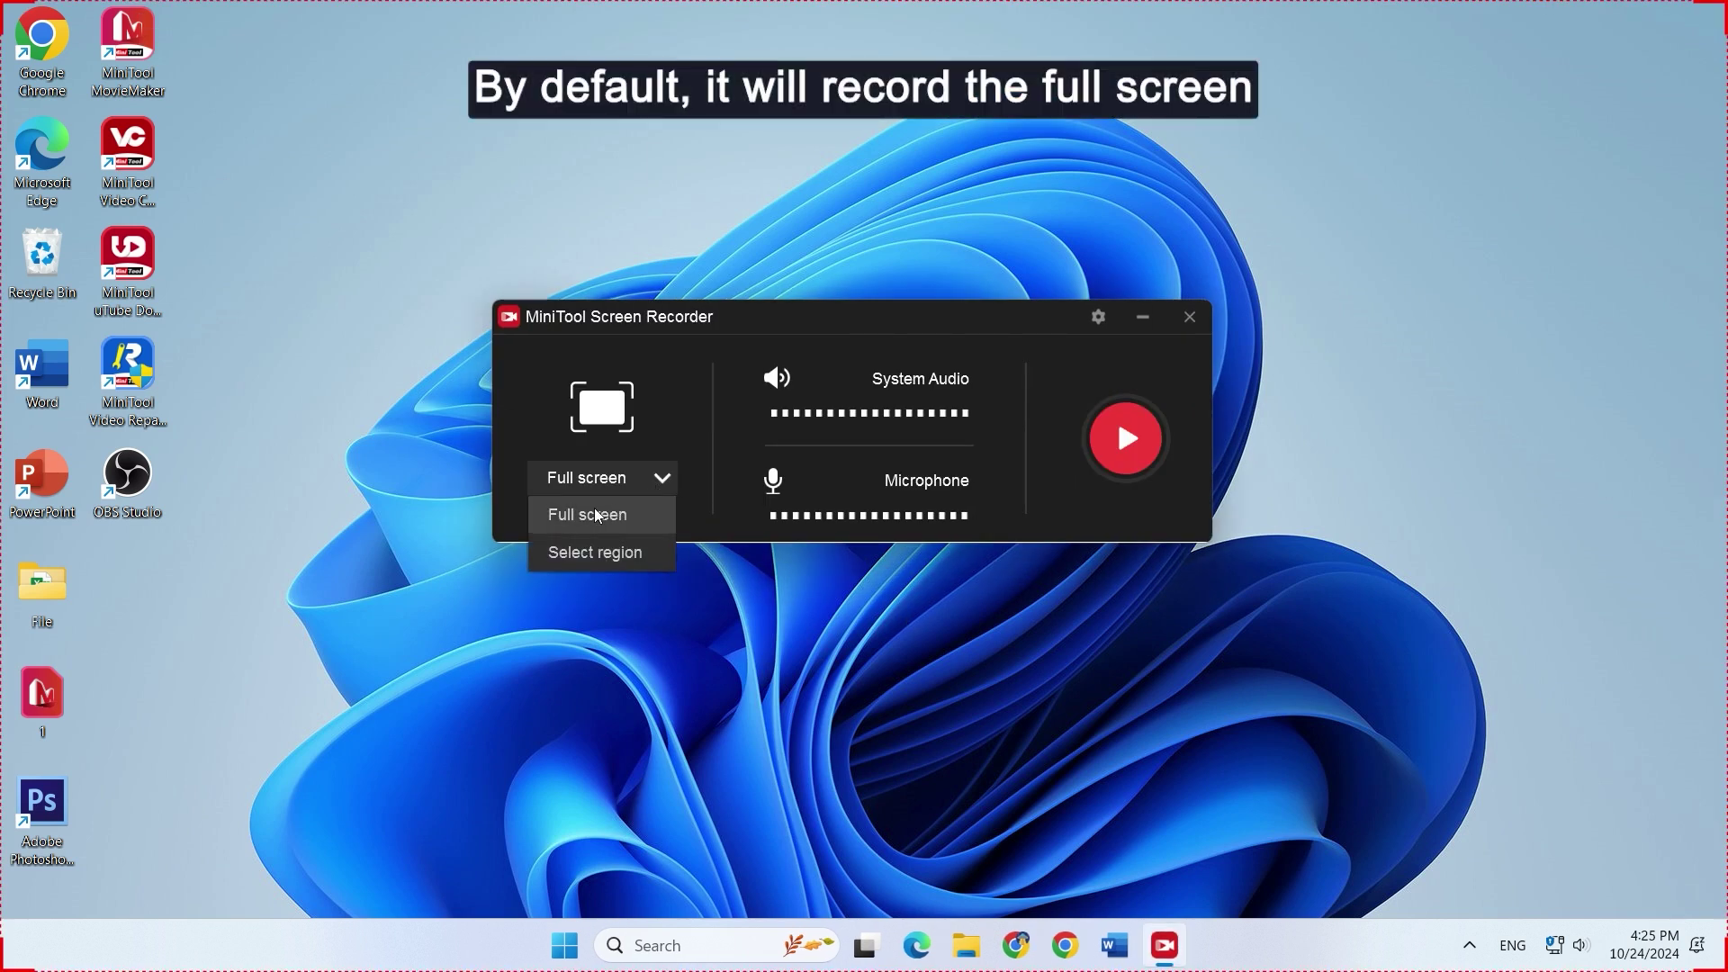
pyautogui.click(675, 435)
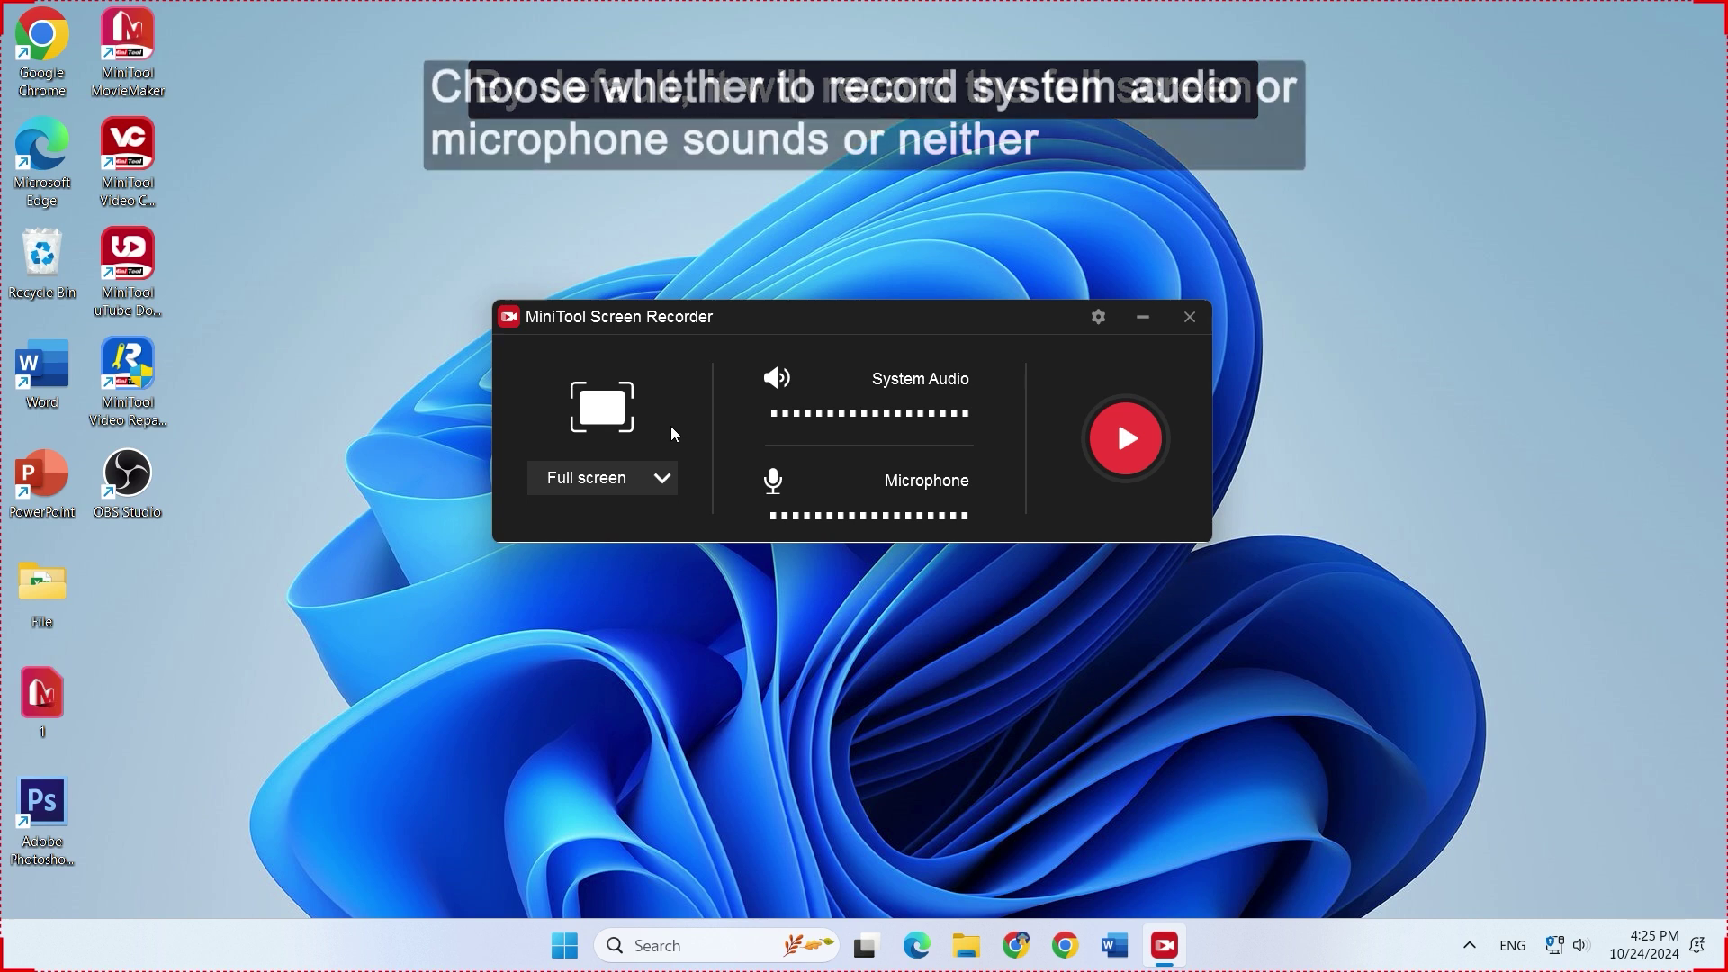
pyautogui.click(779, 383)
pyautogui.click(780, 385)
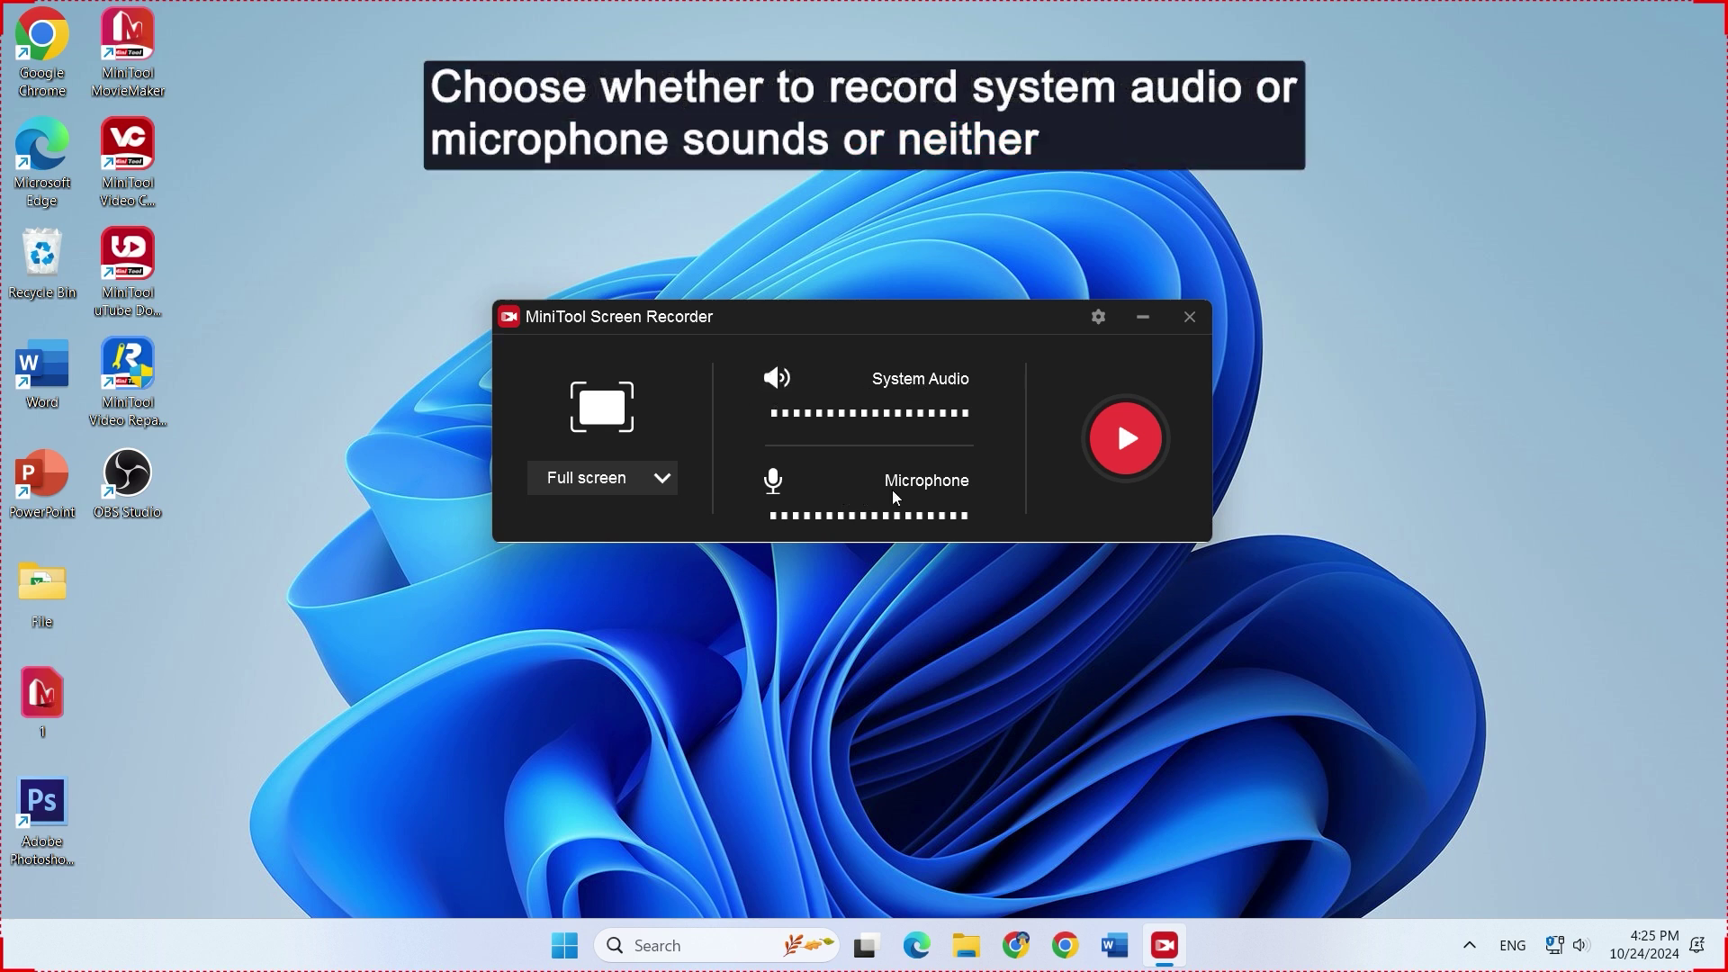
pyautogui.click(776, 486)
pyautogui.click(776, 485)
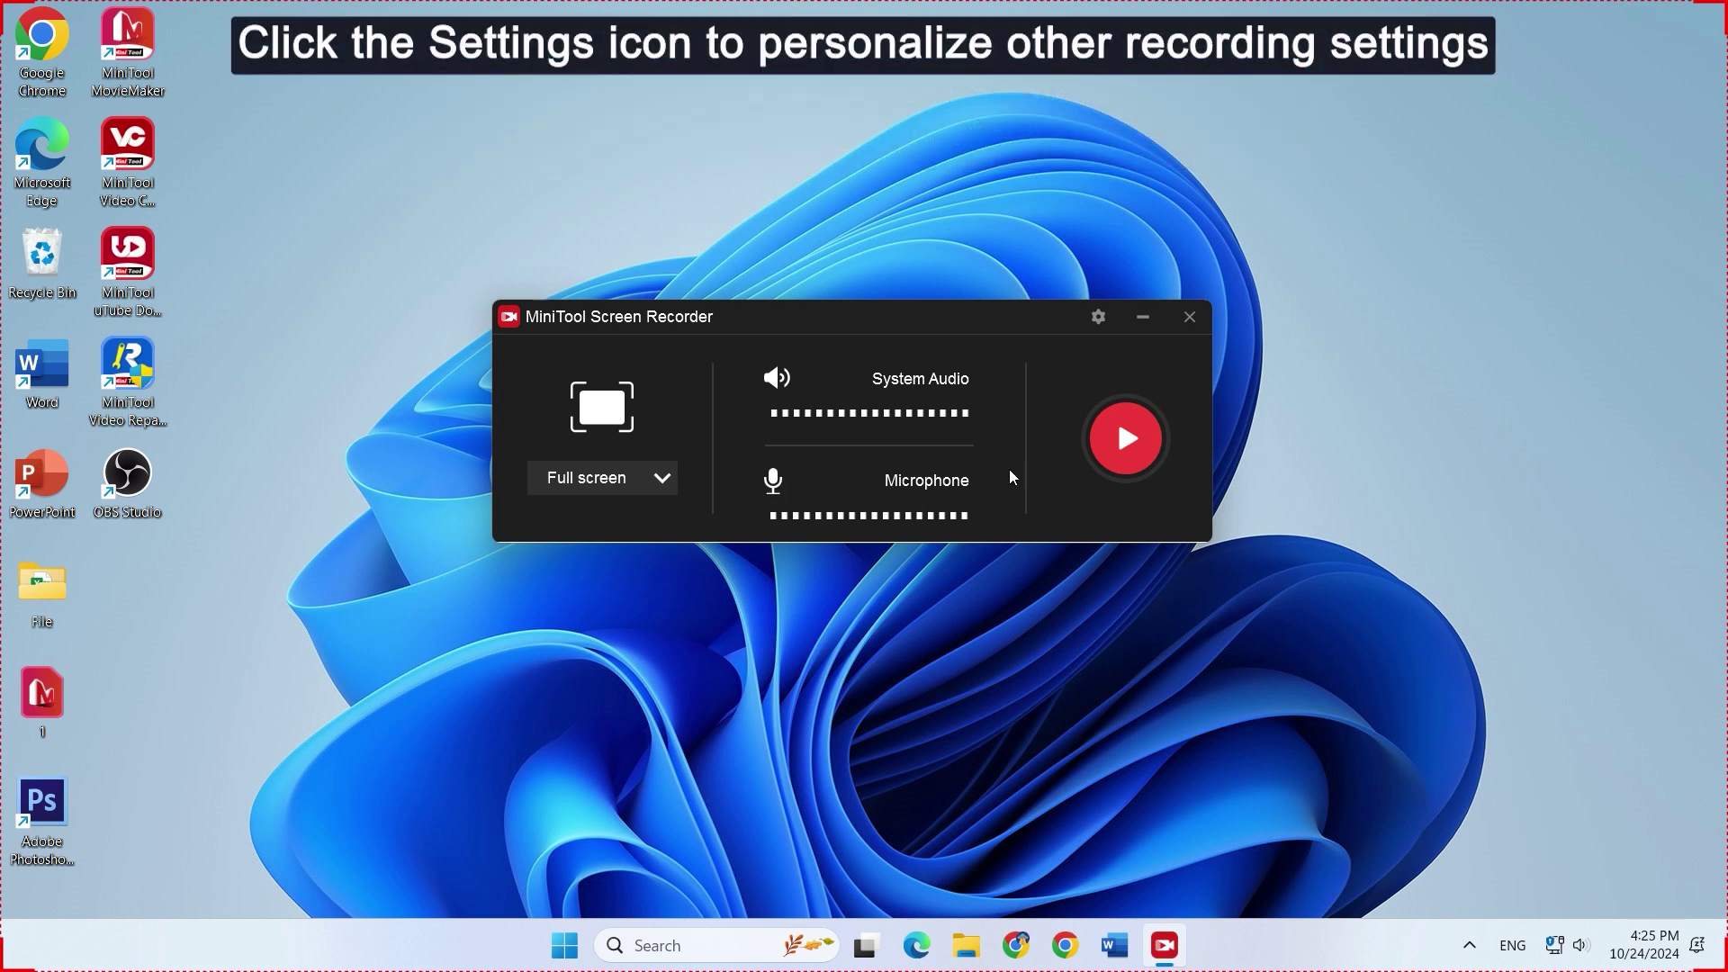
# Examine the frame rate and quality choices and the recording, hotkey and main panel options in the recorder settings, and accept the settings.
pyautogui.click(1095, 331)
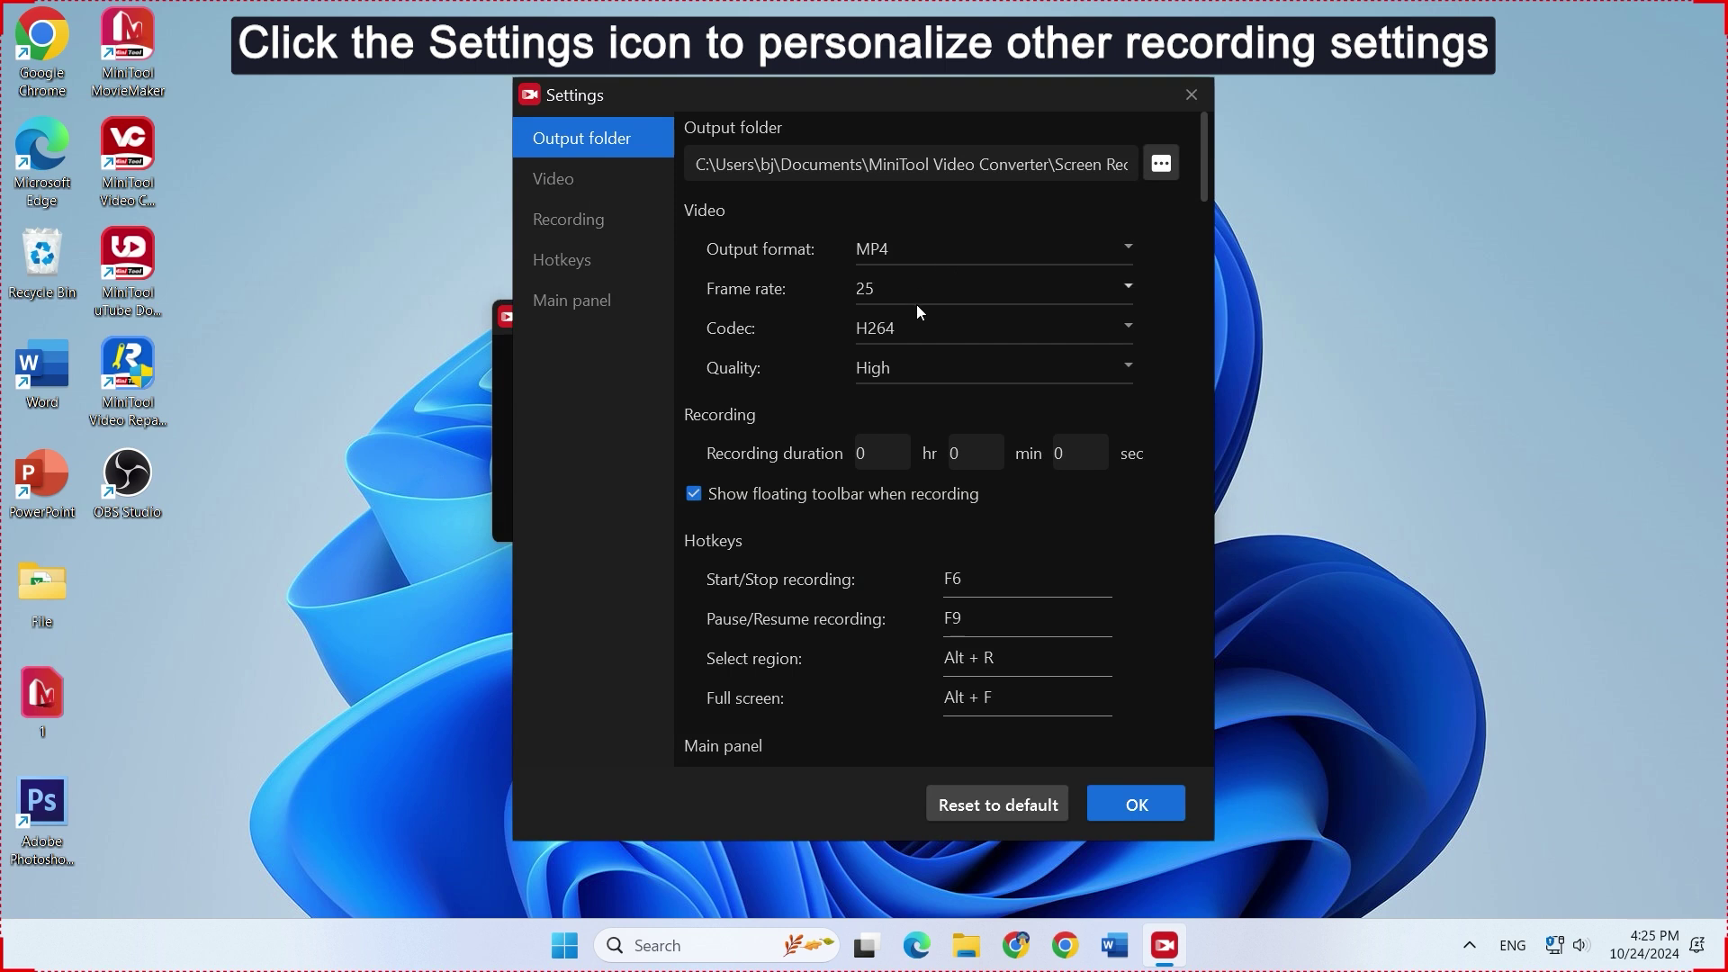
pyautogui.click(928, 290)
pyautogui.click(929, 289)
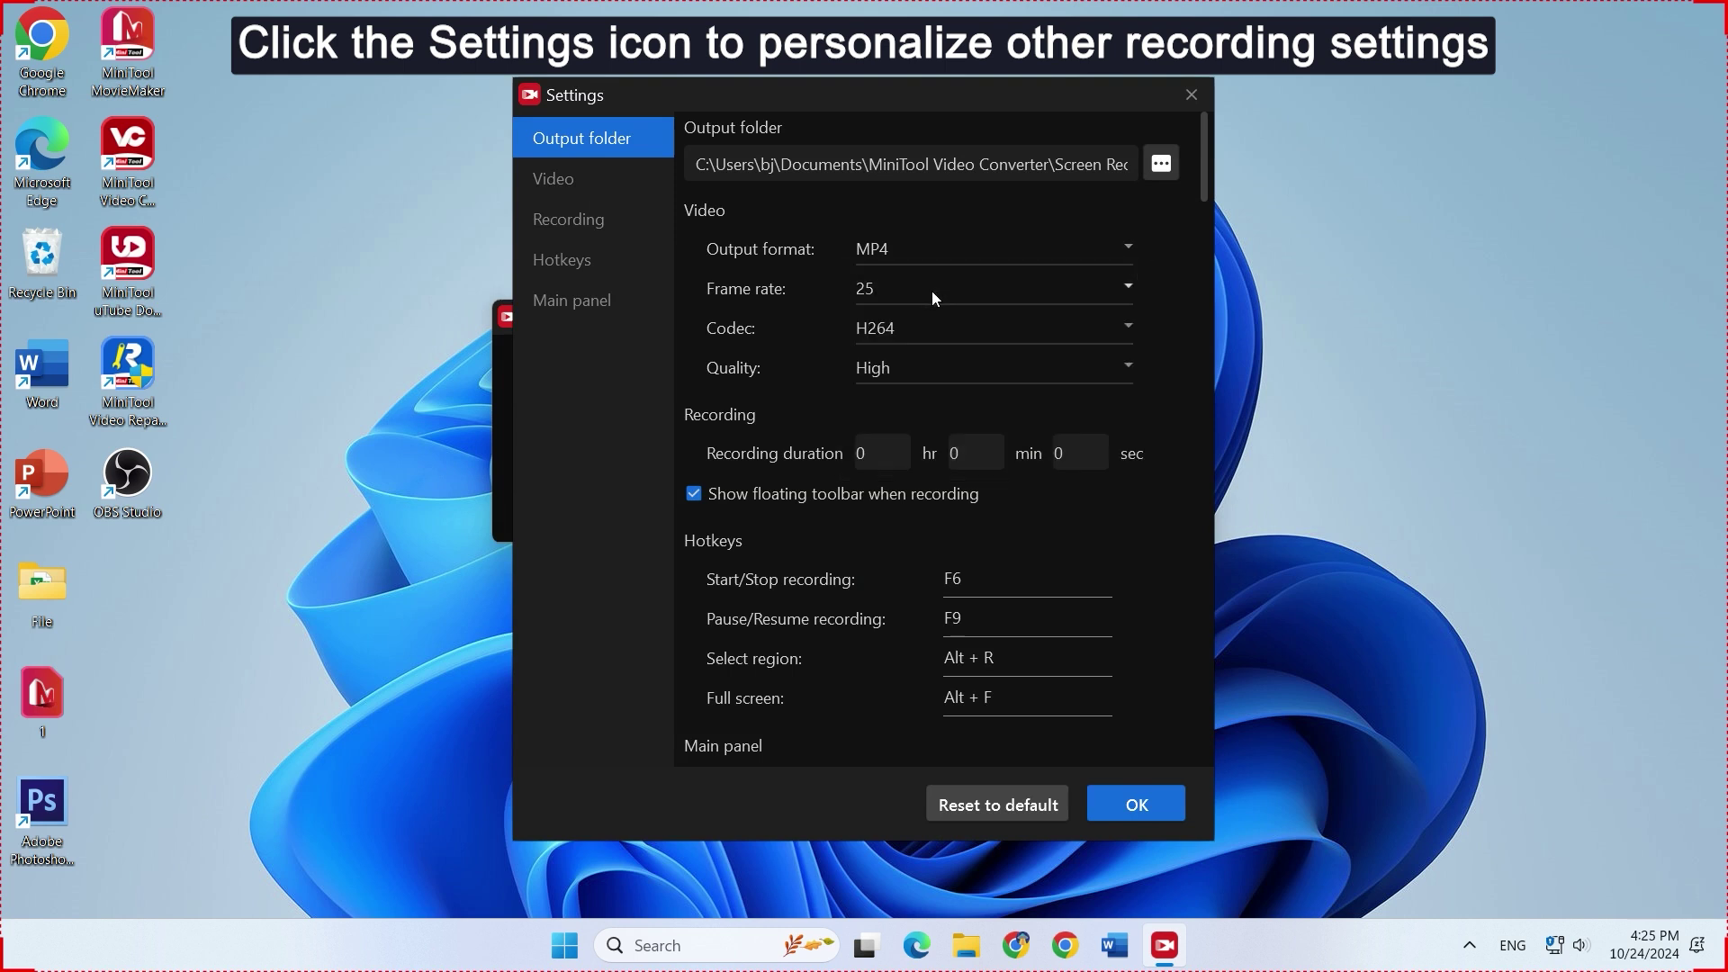
pyautogui.click(945, 376)
pyautogui.click(947, 370)
pyautogui.scroll(-1, 958, 386)
pyautogui.scroll(-3, 958, 386)
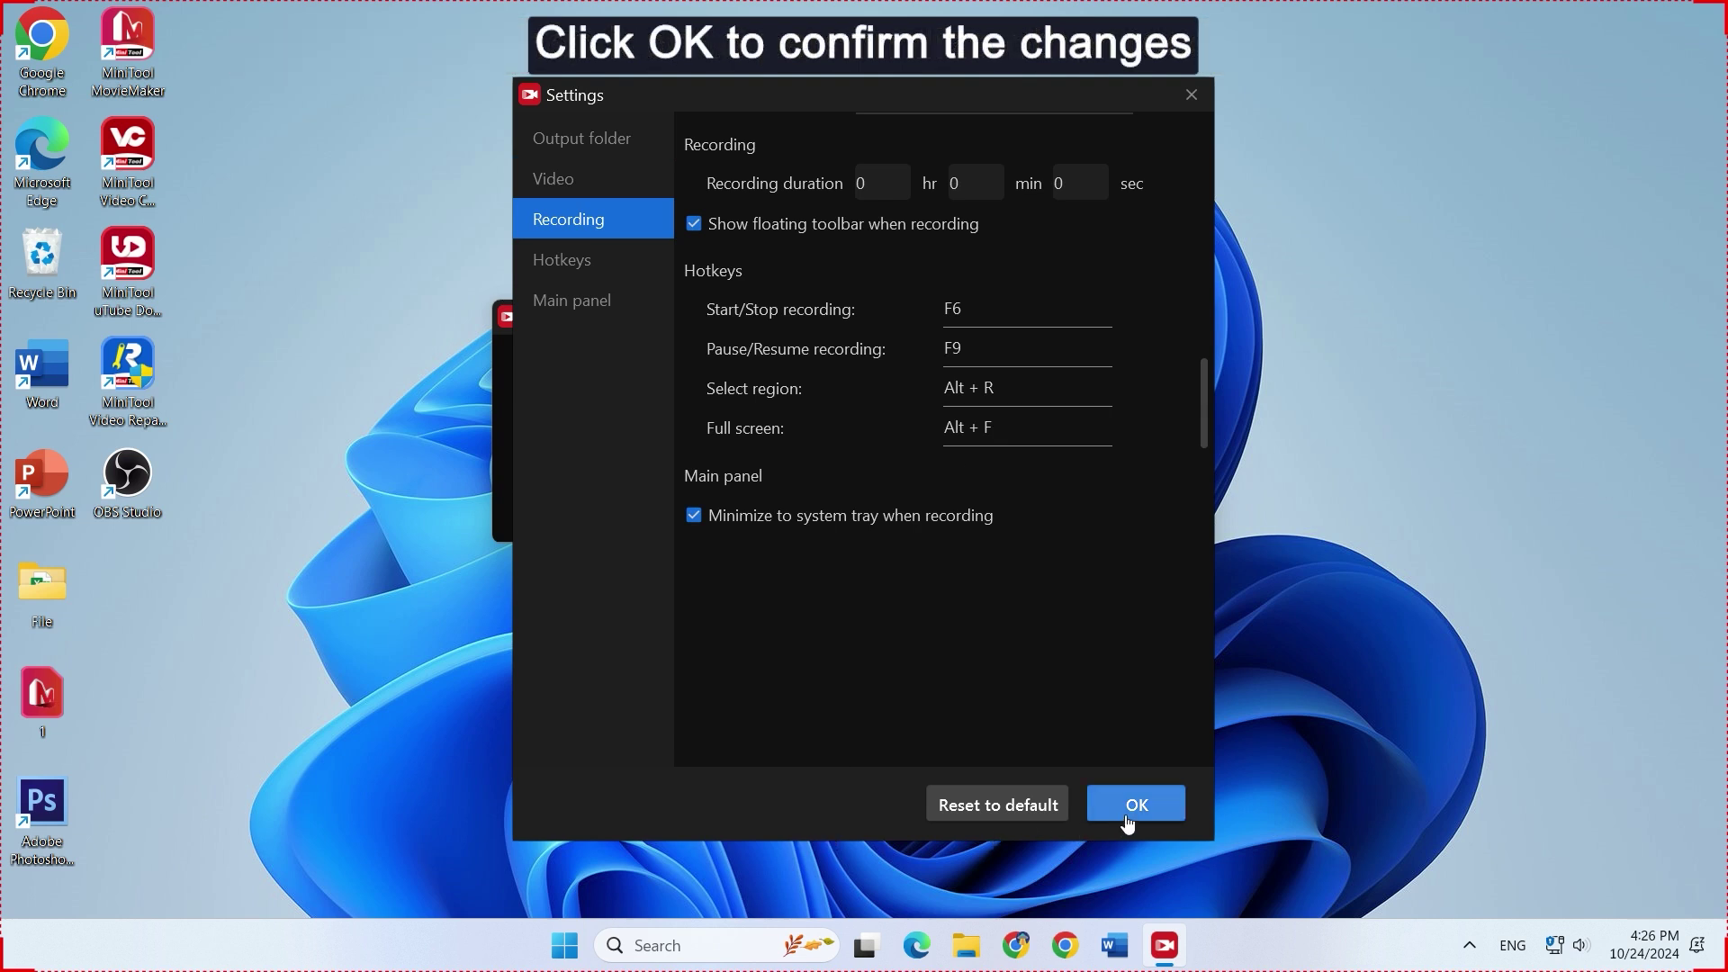
pyautogui.click(1128, 821)
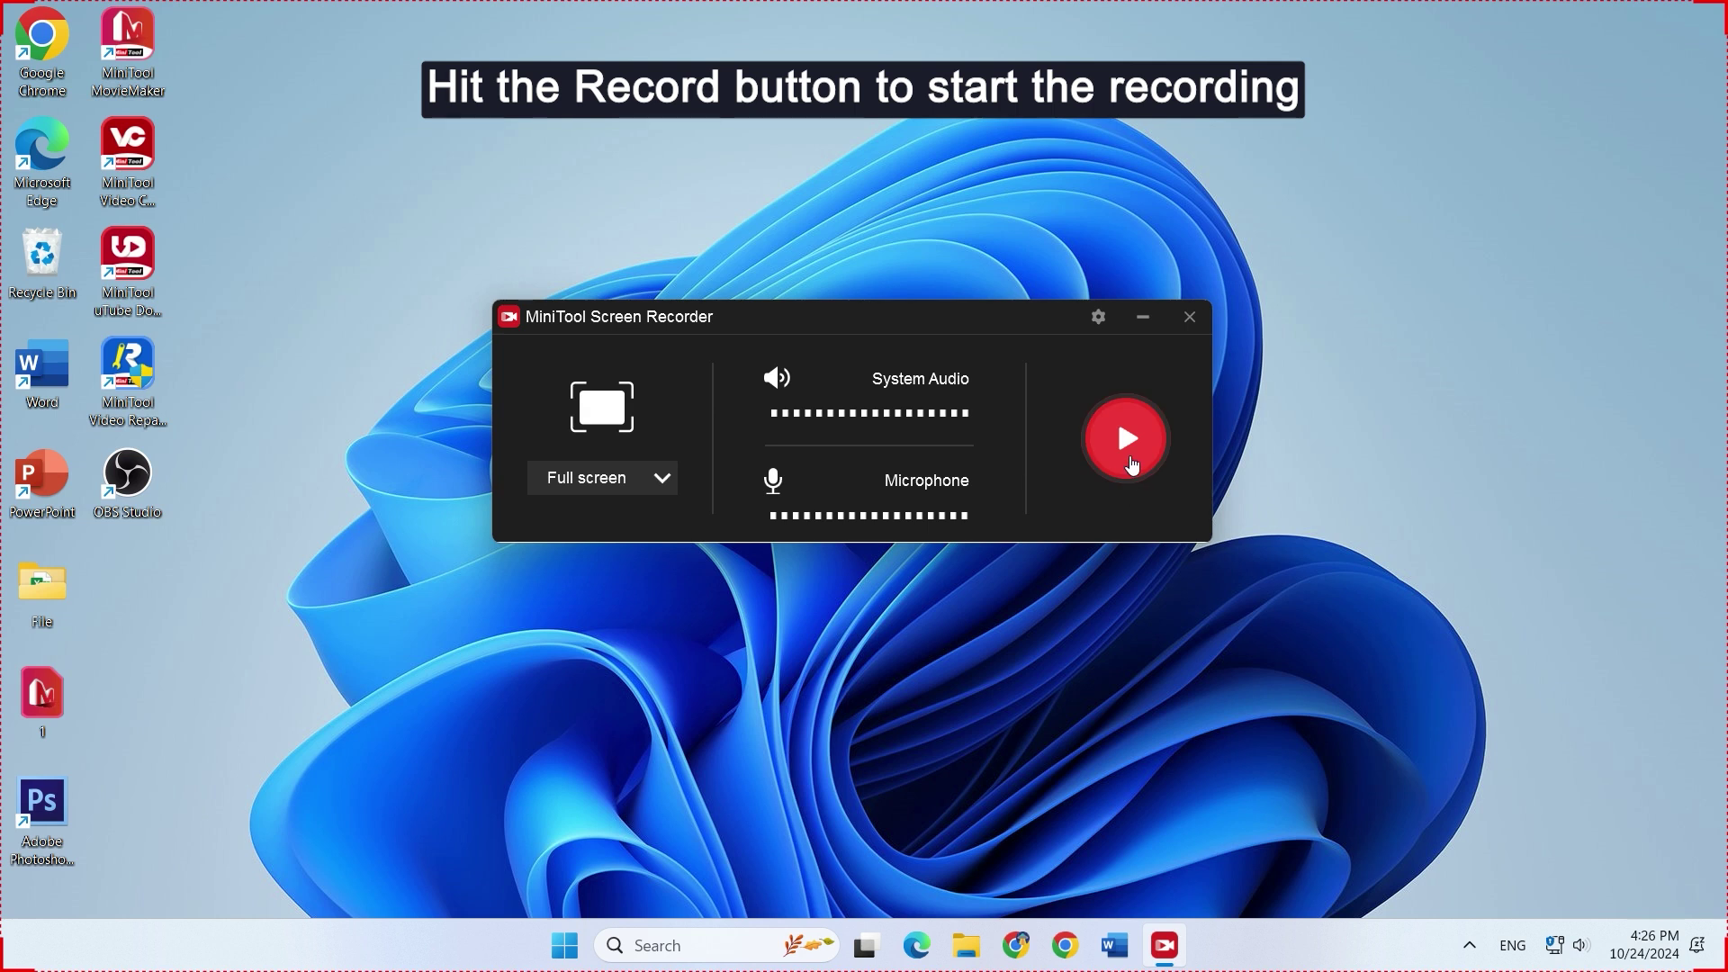
# Record the full screen for about five seconds, and bring up the available actions for the recorded video.
pyautogui.click(1130, 455)
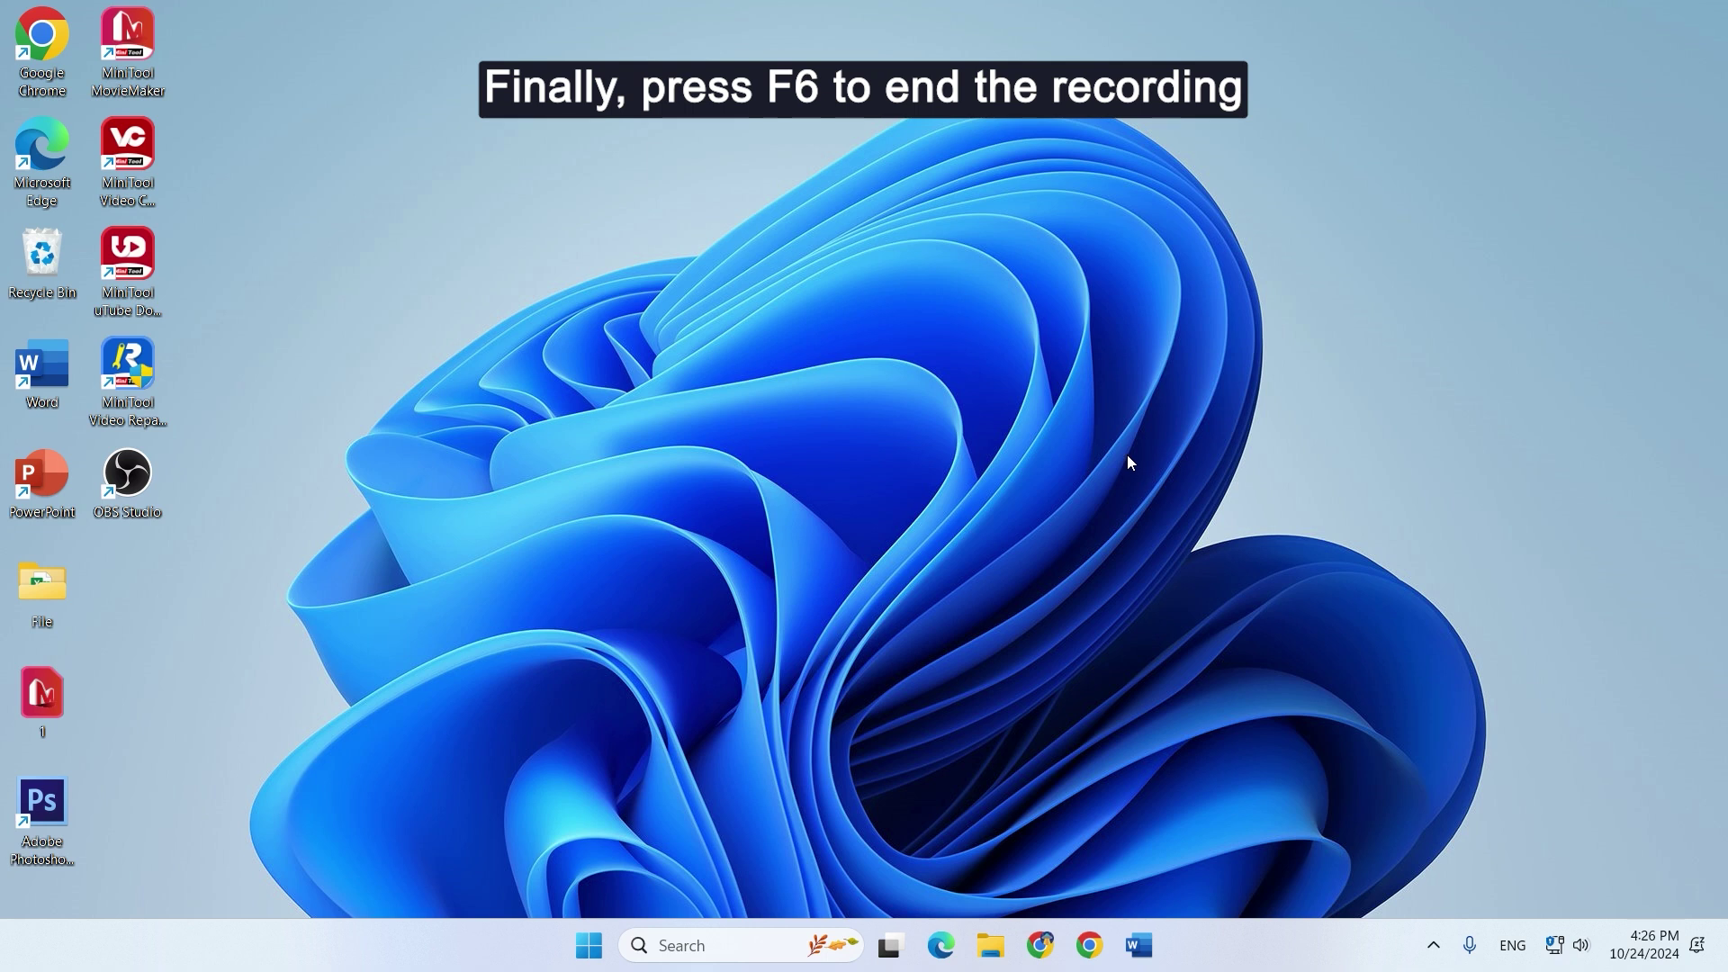
pyautogui.press('F6')
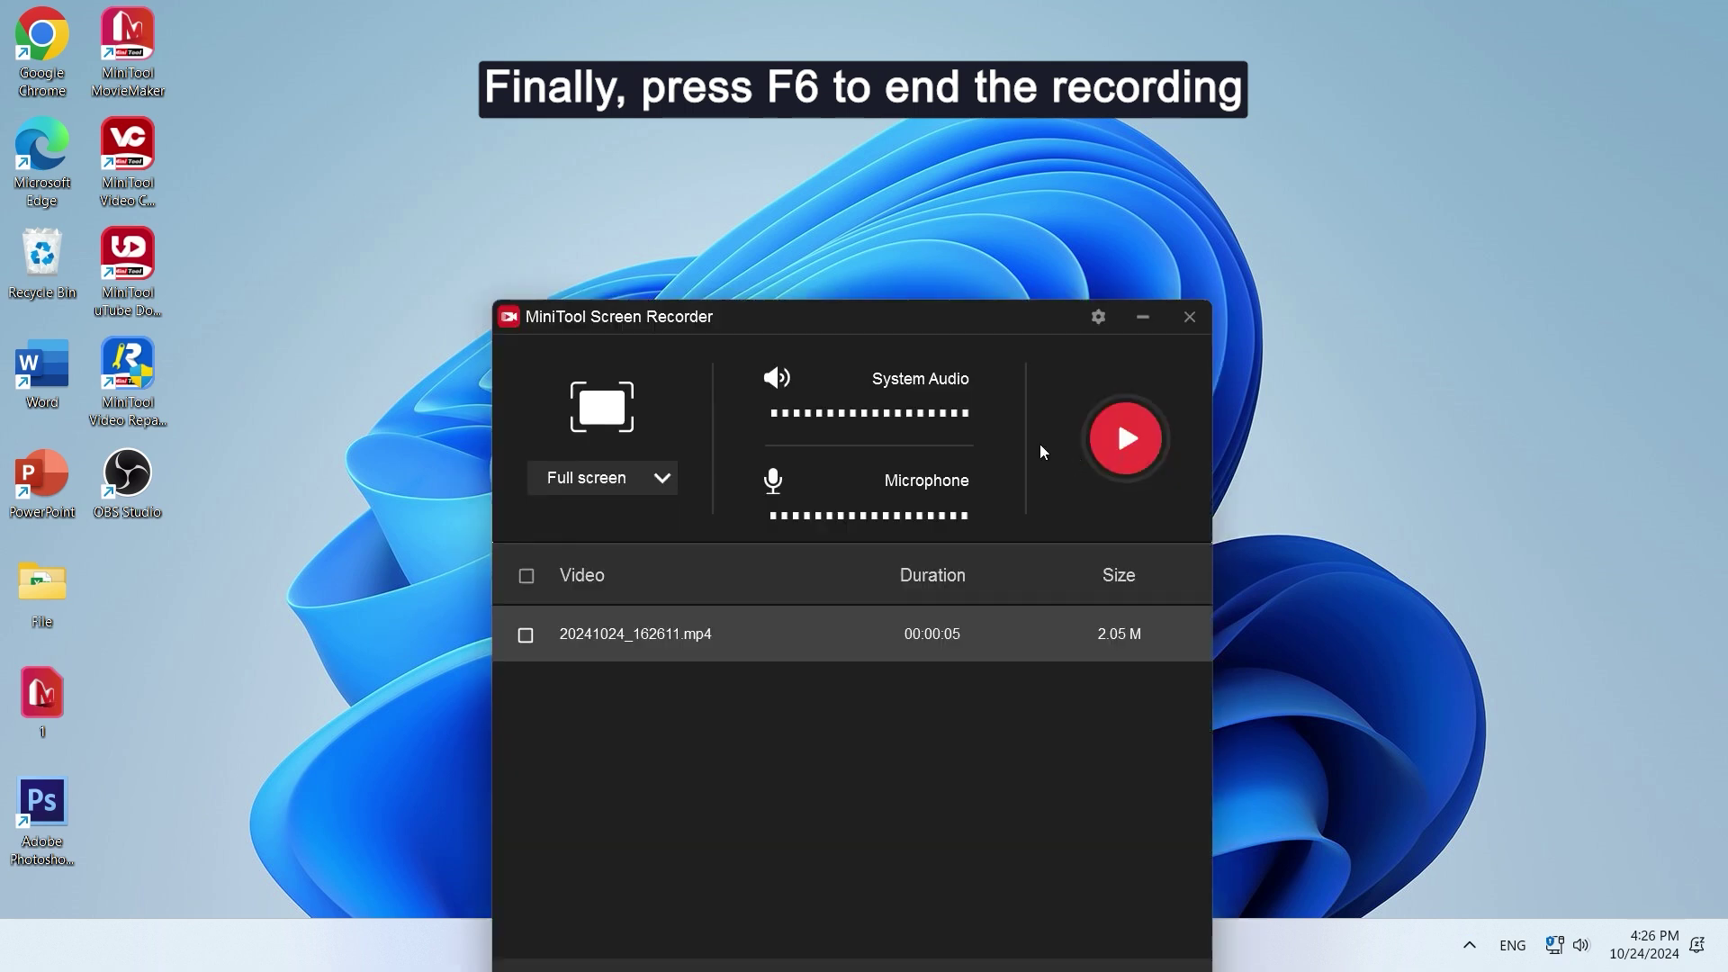
pyautogui.moveTo(955, 322); pyautogui.dragTo(955, 150)
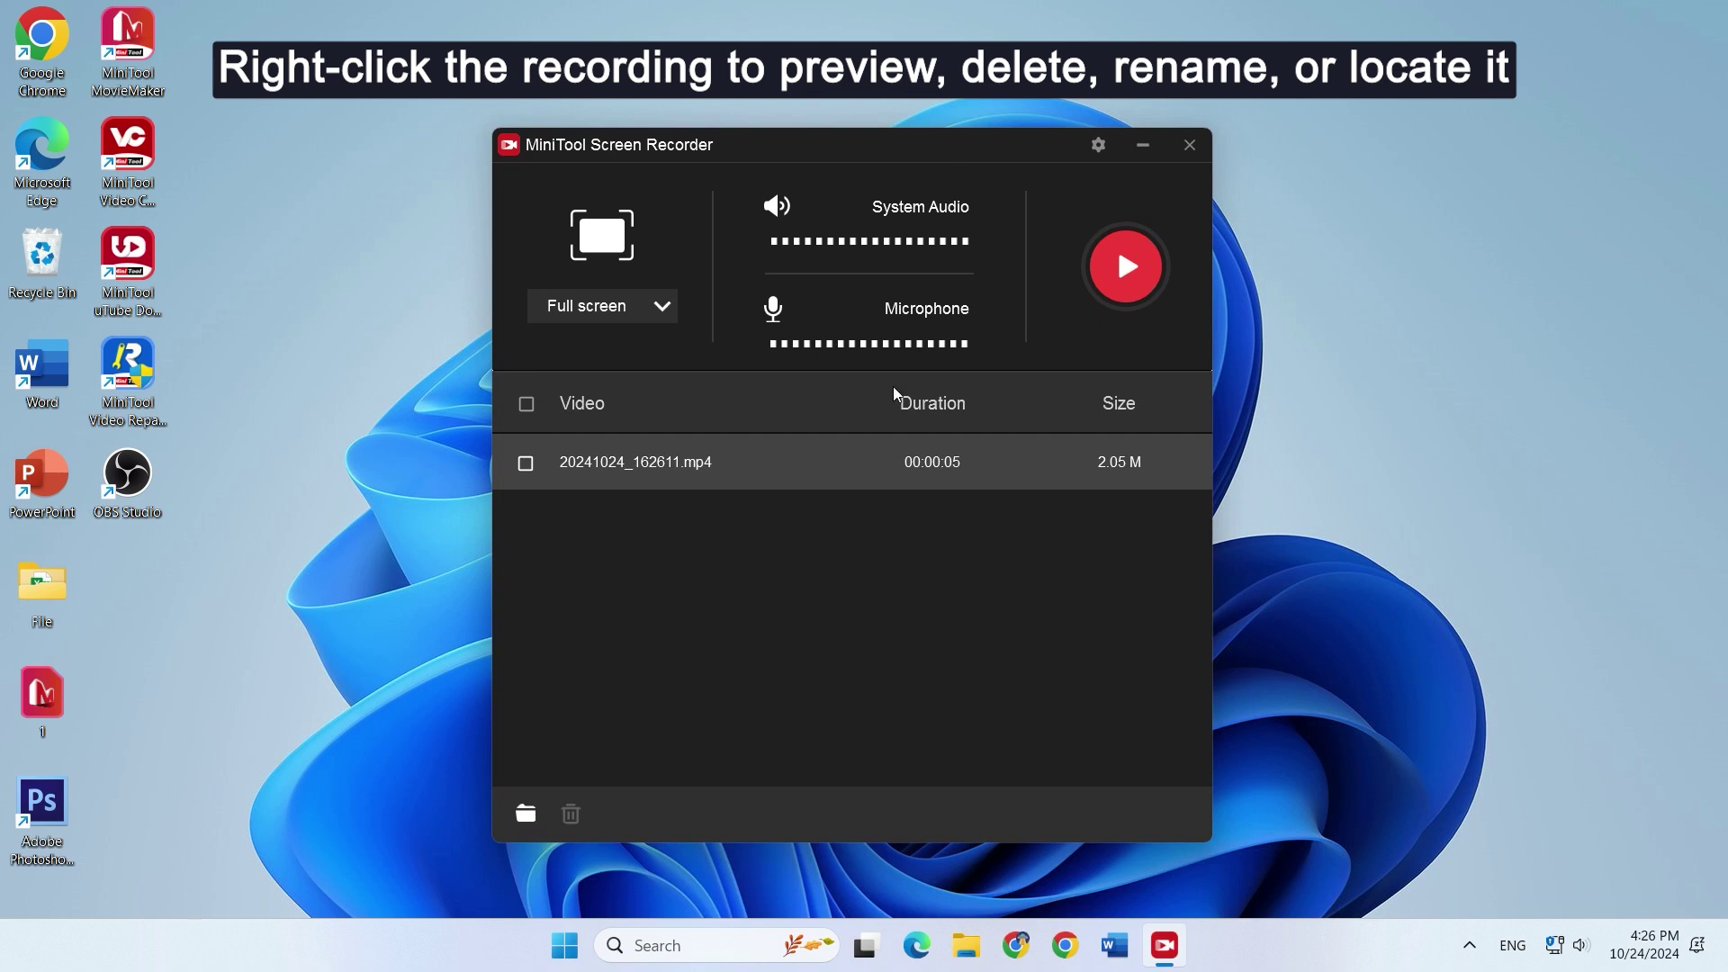
pyautogui.rightClick(710, 466)
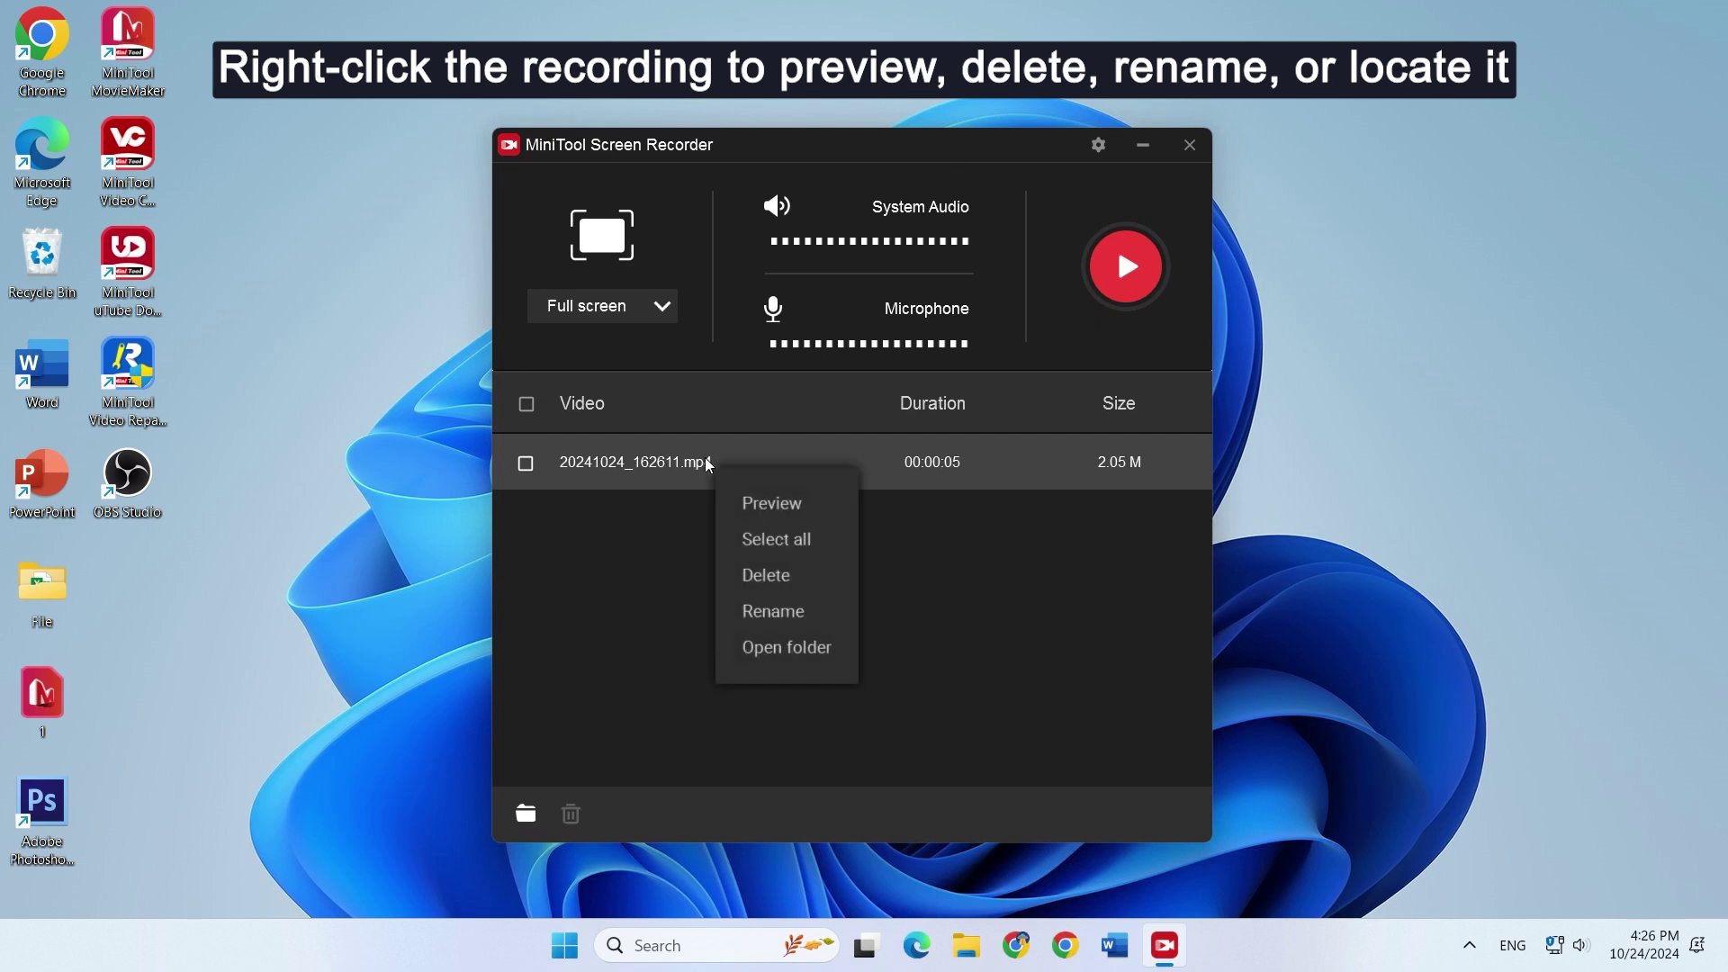